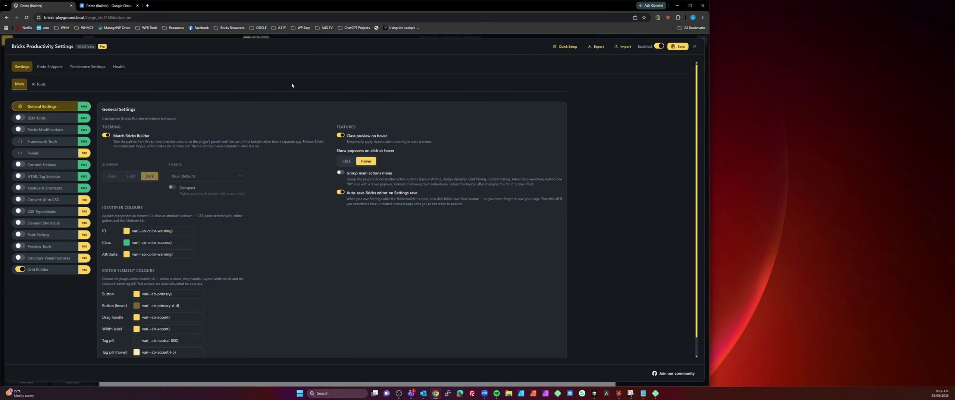
# Start the Quick Setup wizard, choose to work with code as well, and decline the AI tools
pyautogui.click(565, 47)
pyautogui.click(583, 65)
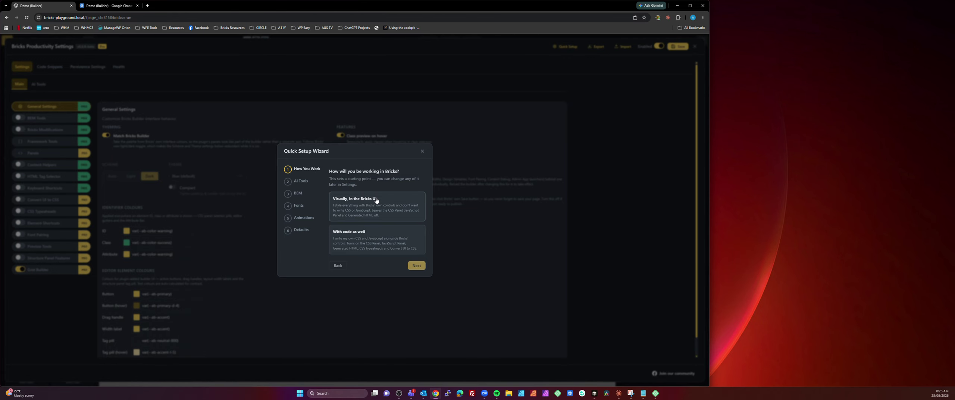
pyautogui.click(368, 241)
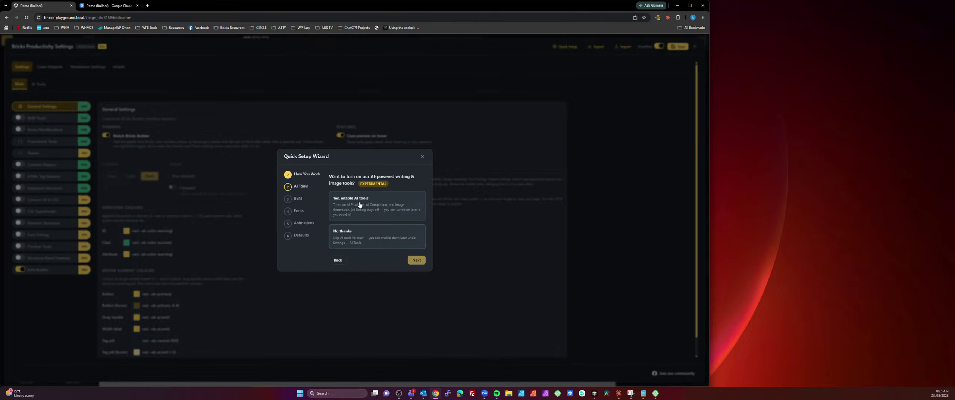
pyautogui.click(373, 230)
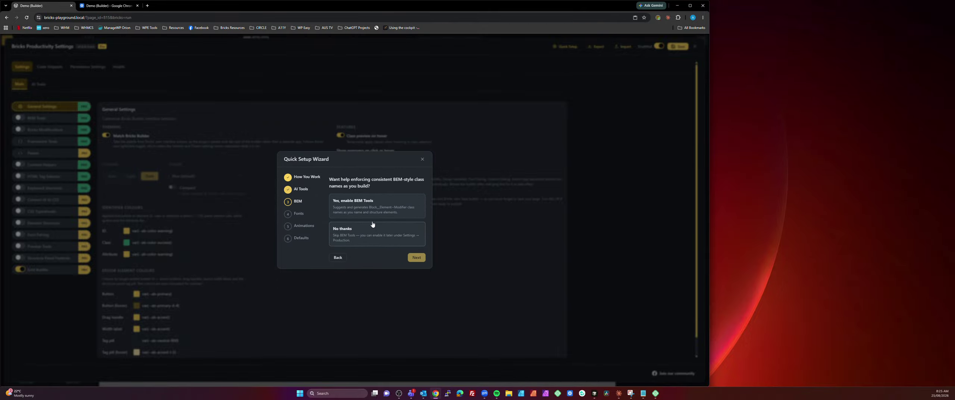
# Finish the wizard by enabling BEM Tools, accepting the first Fonts option, taming the built-in animations, and enabling everything else
pyautogui.click(375, 204)
pyautogui.click(376, 204)
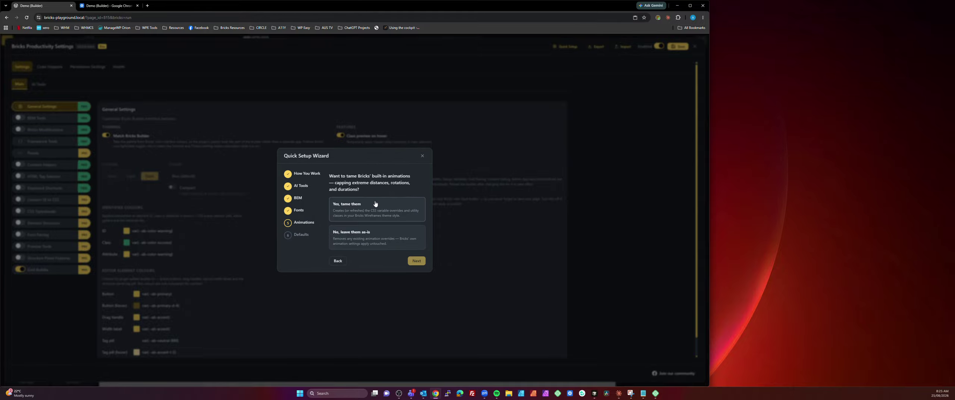
pyautogui.click(372, 204)
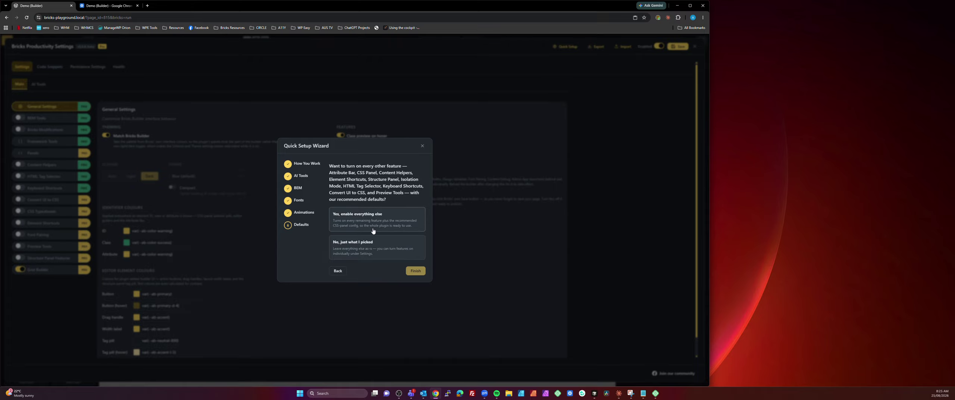
pyautogui.click(371, 218)
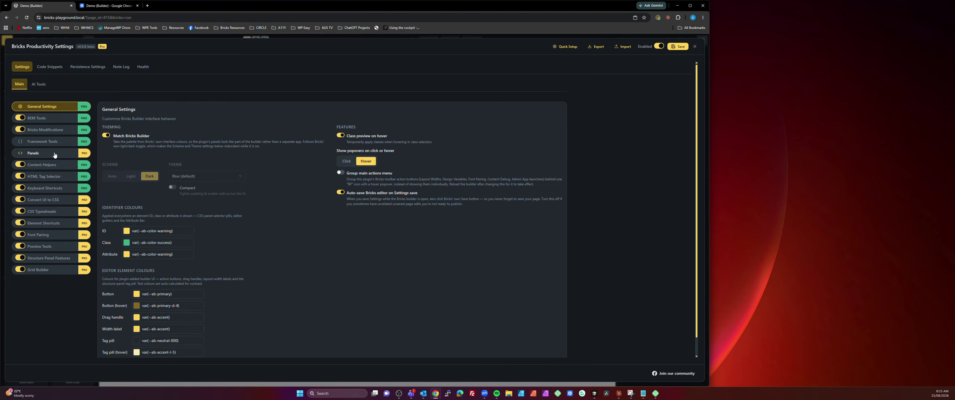
# Review the Notes Panel settings and save the productivity settings to return to the builder
pyautogui.click(44, 157)
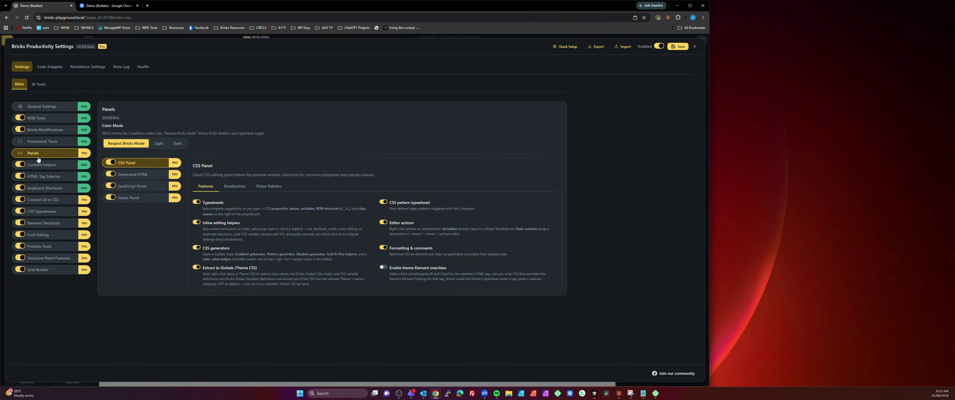
pyautogui.click(149, 201)
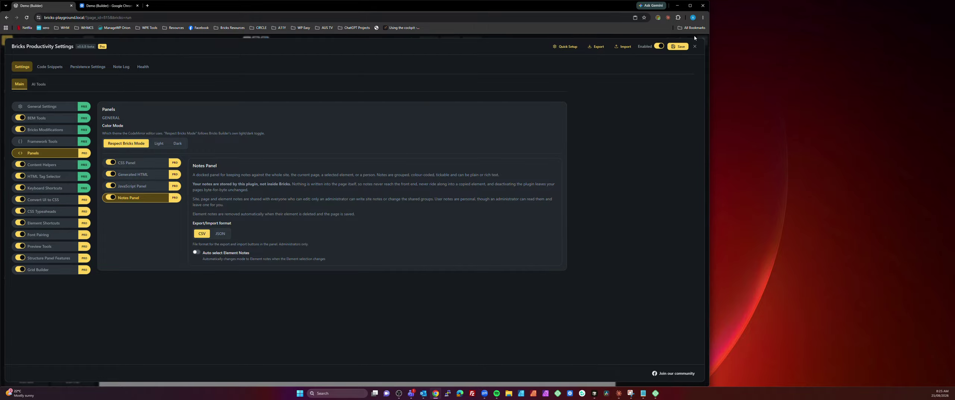
pyautogui.click(667, 49)
# Look over the Content Helpers options and the feature and display options in the quick settings
pyautogui.click(231, 40)
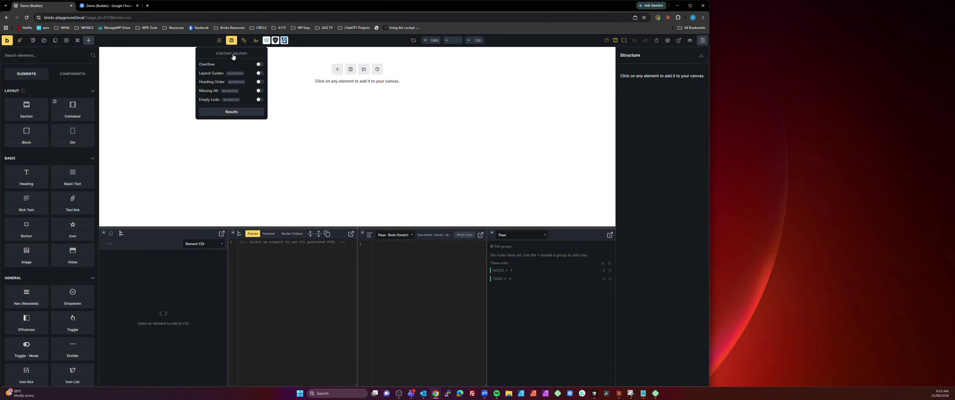
pyautogui.click(232, 41)
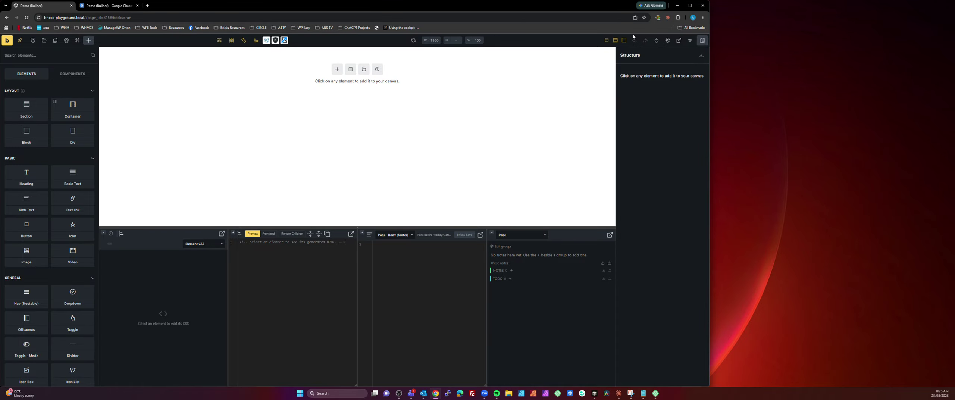
pyautogui.click(608, 41)
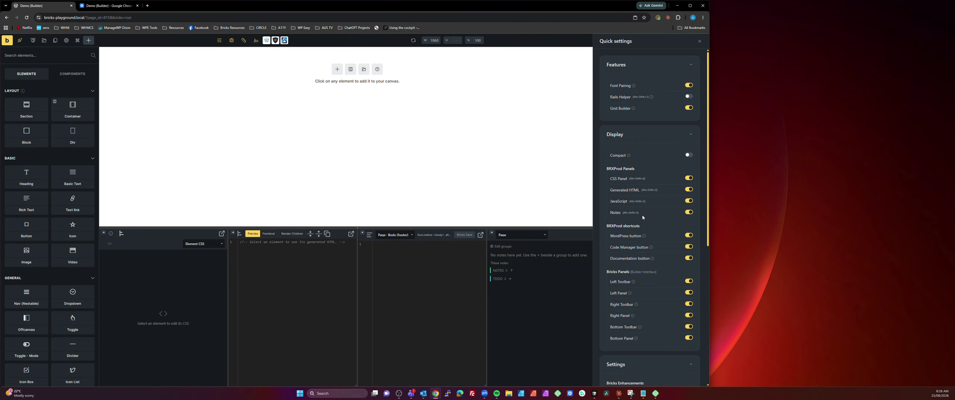
pyautogui.click(699, 43)
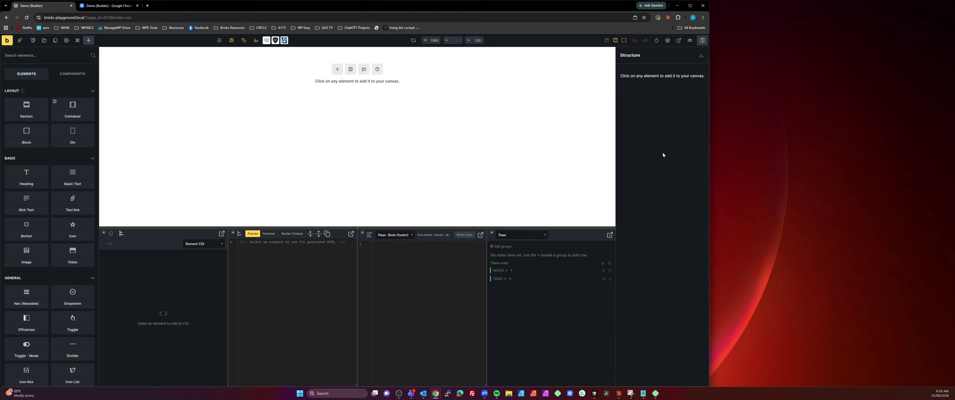
# Show the layout guides on the canvas and hide them again
pyautogui.hotkey('ctrl', ';')
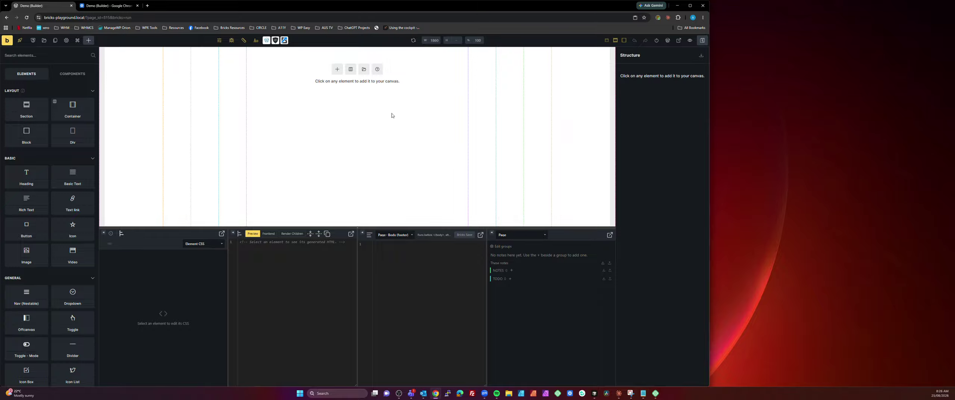
pyautogui.hotkey('ctrl', ';')
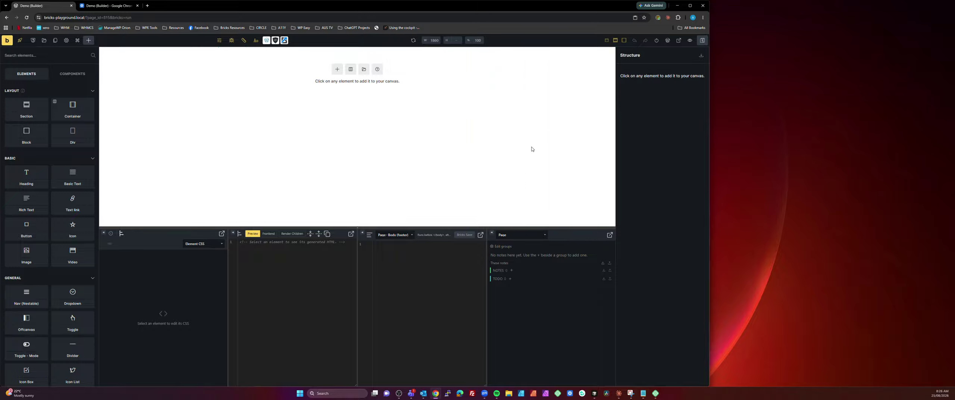
# Hide and restore the Generated HTML, JavaScript and CSS panels one at a time
pyautogui.hotkey('alt', '2')
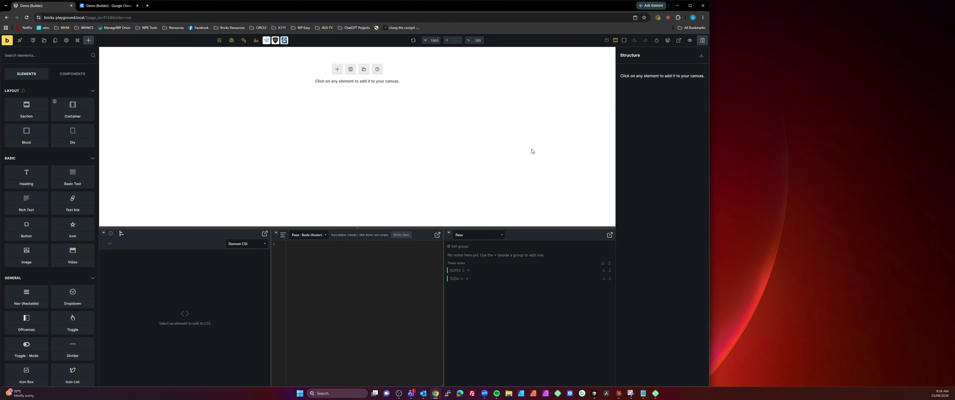
pyautogui.hotkey('alt', '2')
pyautogui.hotkey('alt', '3')
pyautogui.hotkey('alt', '3')
pyautogui.hotkey('alt', '1')
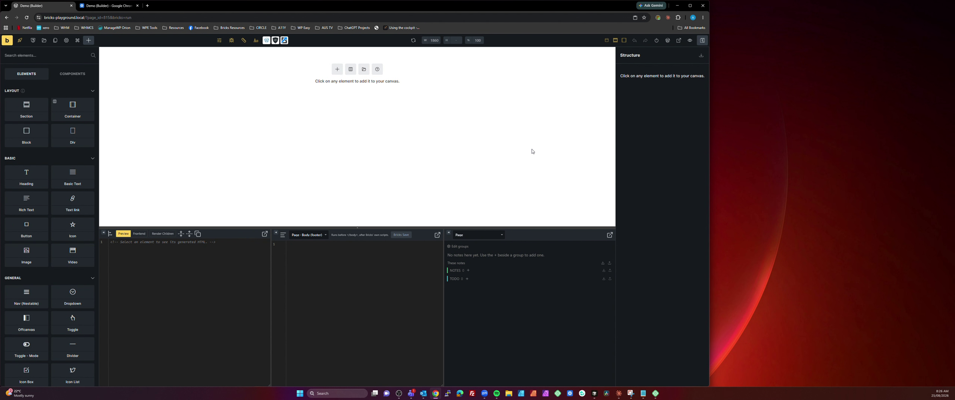
pyautogui.hotkey('alt', '1')
# Hide the Notes, CSS, JavaScript and Generated HTML panels together, and bring all four back
pyautogui.hotkey('alt', '4')
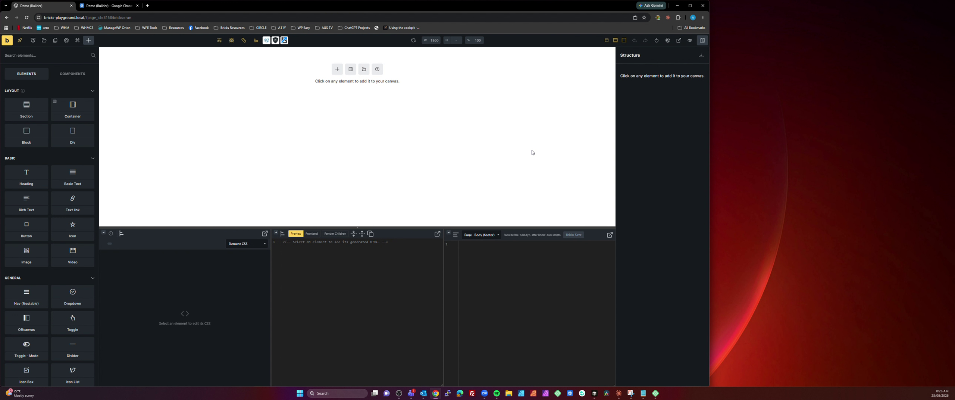
pyautogui.hotkey('alt', '1')
pyautogui.hotkey('alt', '3')
pyautogui.hotkey('alt', '2')
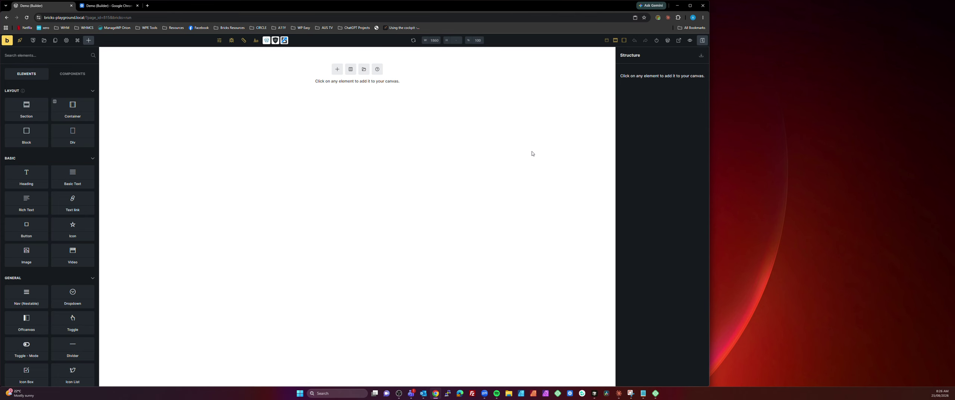
pyautogui.hotkey('alt', '2')
pyautogui.hotkey('alt', '3')
pyautogui.hotkey('alt', '1')
pyautogui.hotkey('alt', '4')
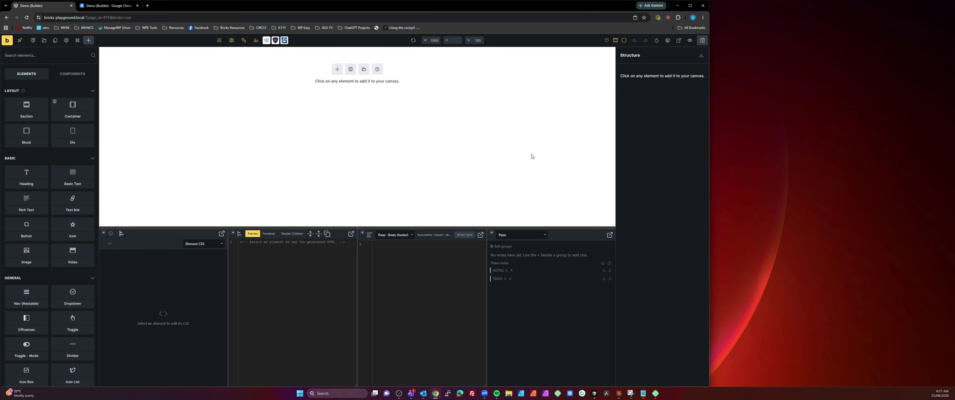
# Enable Accordion mode for the BRXProd panels and leave the quick settings
pyautogui.click(606, 40)
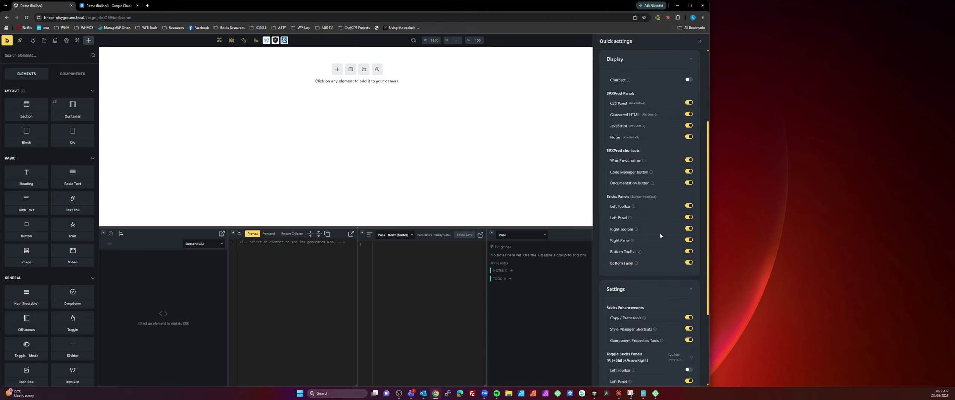
pyautogui.scroll(-4, 660, 235)
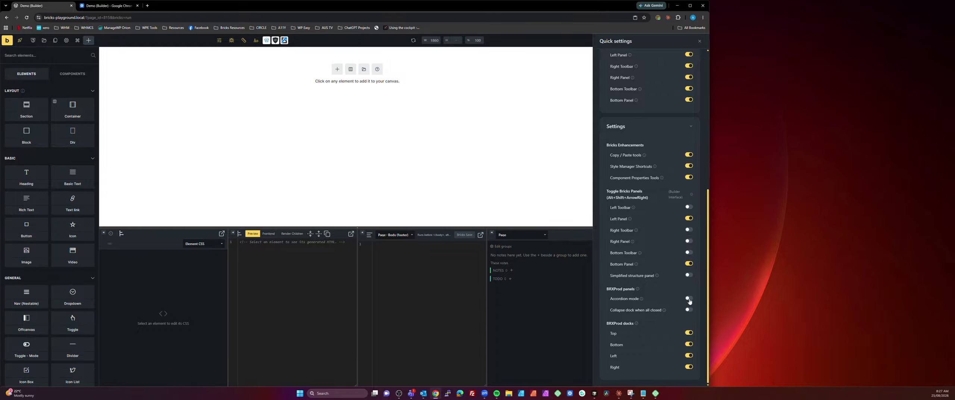
pyautogui.click(690, 301)
pyautogui.click(570, 179)
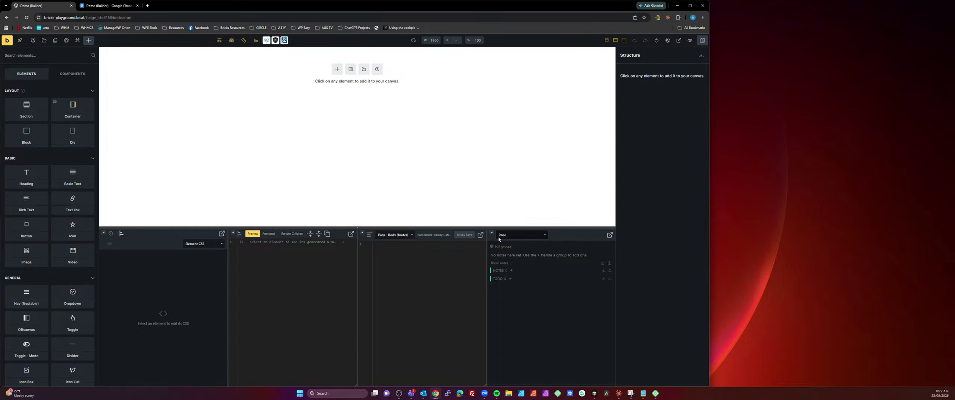
# Switch between the CSS, Generated HTML and JavaScript panels in the bottom dock, ending with every panel collapsed
pyautogui.click(104, 233)
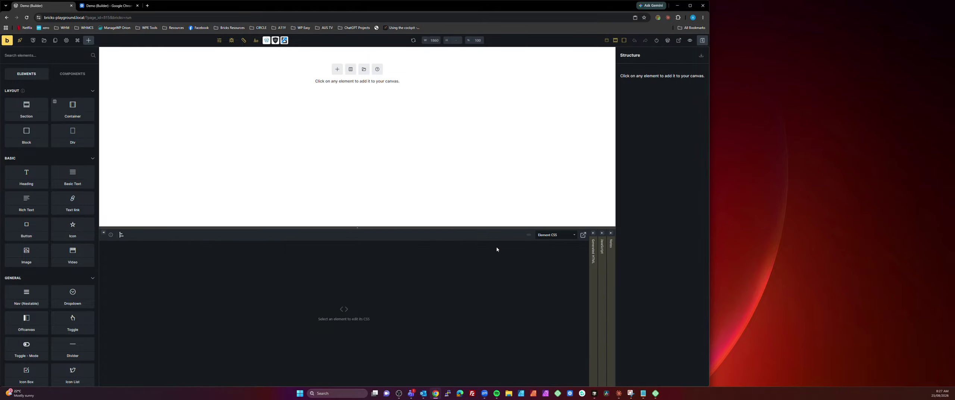
pyautogui.click(594, 249)
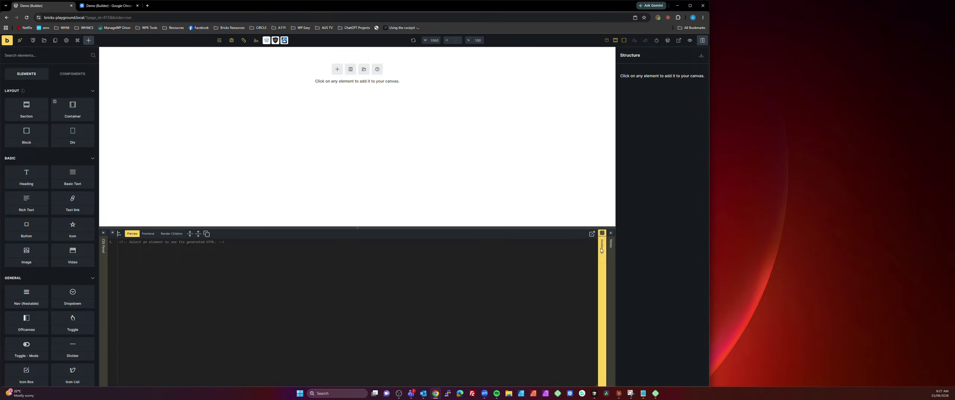
pyautogui.click(602, 247)
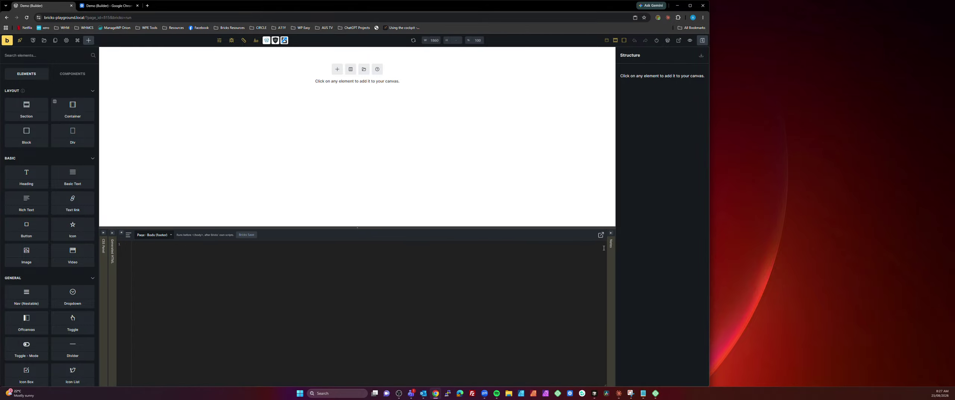
pyautogui.click(113, 272)
pyautogui.click(104, 272)
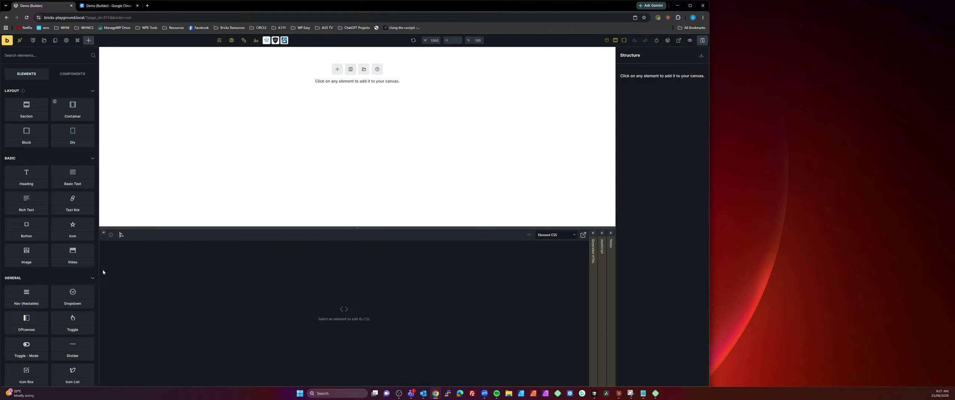
pyautogui.click(103, 233)
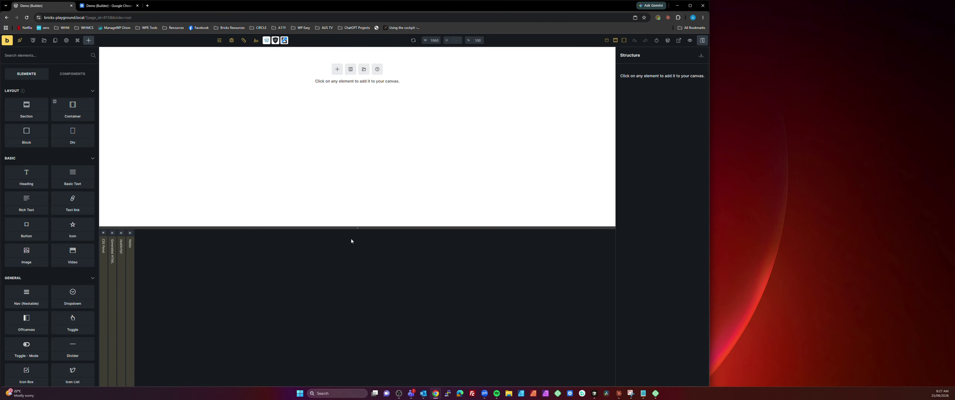
# Turn off Accordion mode and enable collapsing the dock when all panels are closed
pyautogui.click(607, 40)
pyautogui.scroll(-6, 672, 276)
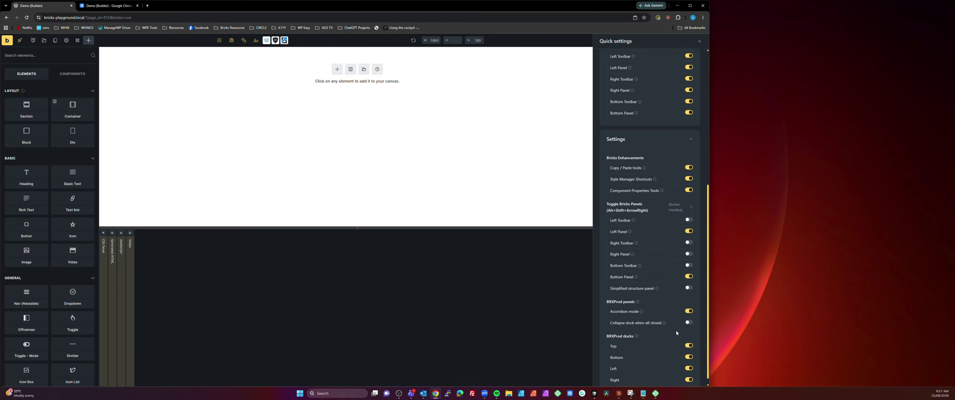
pyautogui.click(689, 298)
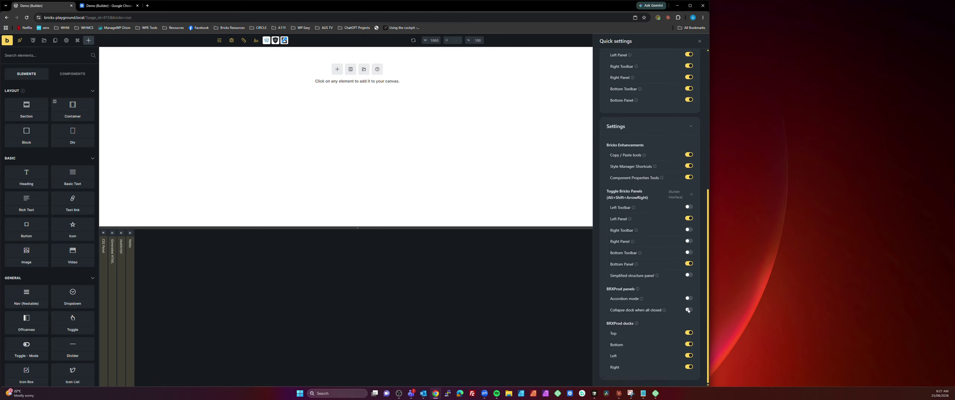
pyautogui.click(633, 310)
pyautogui.click(700, 42)
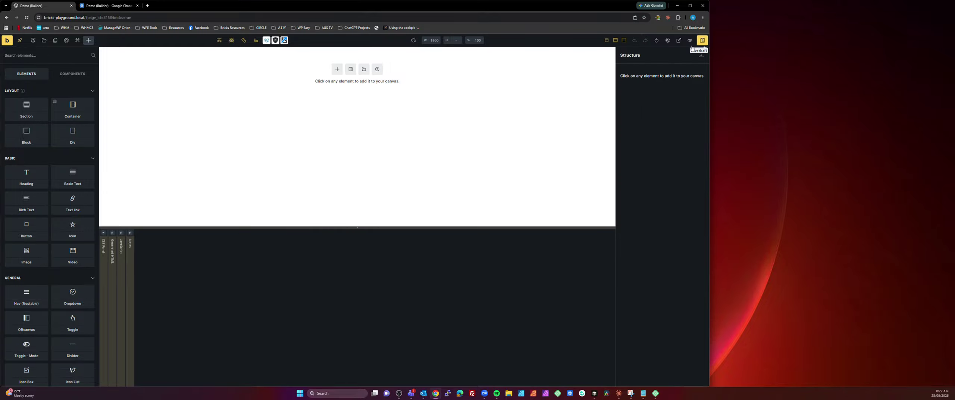
# Expand and collapse the Notes panel so the bottom dock folds away, and reopen the dock
pyautogui.click(129, 255)
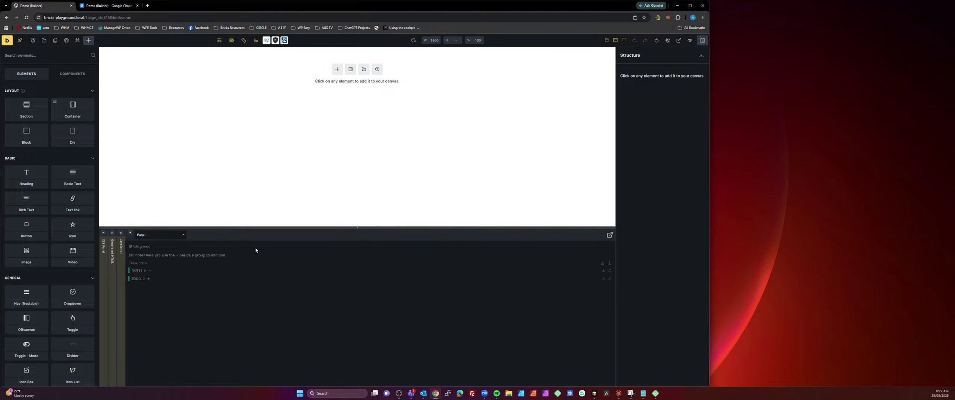
pyautogui.click(130, 235)
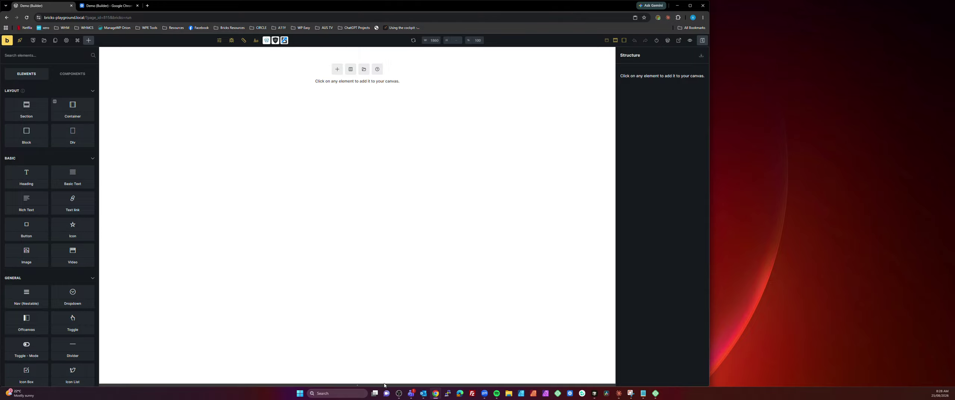
pyautogui.click(381, 385)
# Expand the JavaScript panel in the bottom dock, and briefly open the Generated HTML panel beside it before collapsing it
pyautogui.click(123, 248)
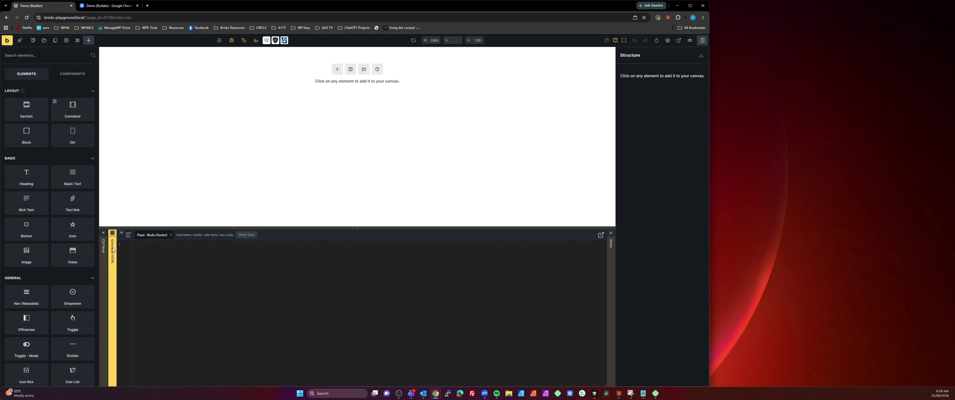
pyautogui.click(113, 249)
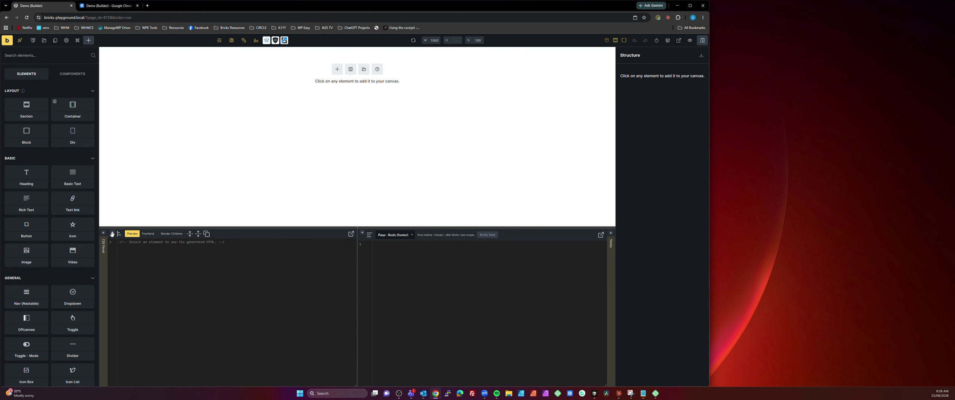
pyautogui.click(112, 233)
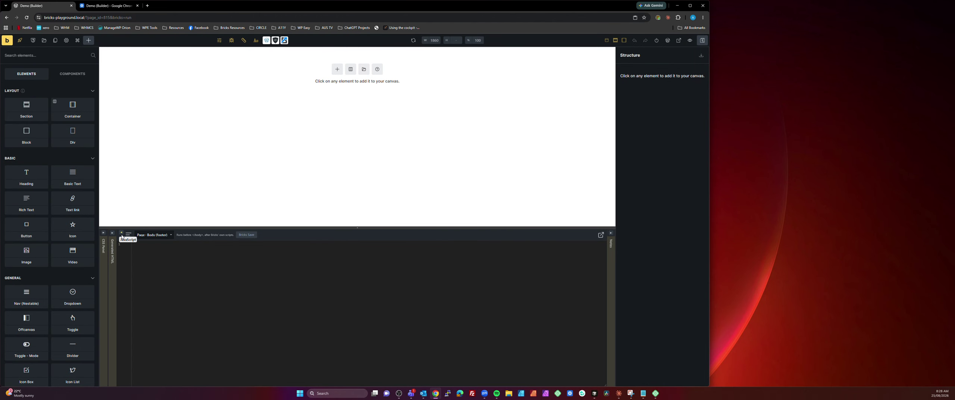
# Collapse the JavaScript panel, reopen the bottom dock, and expand the CSS, Generated HTML, JavaScript and Notes panels side by side
pyautogui.click(121, 234)
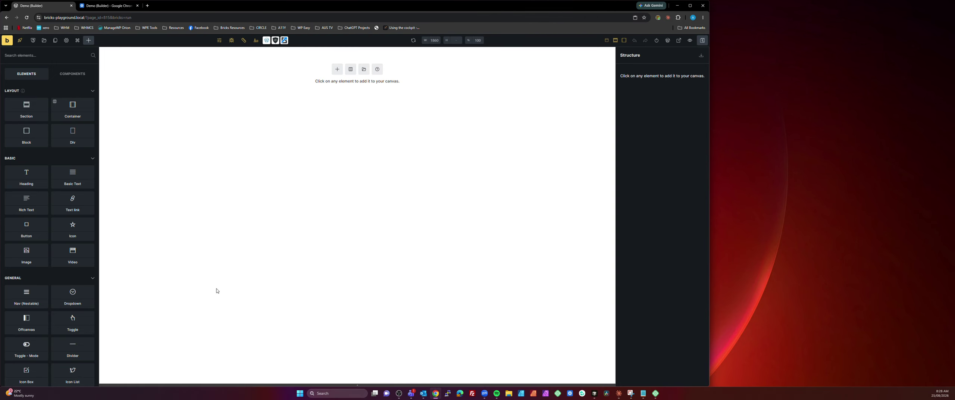
pyautogui.click(385, 386)
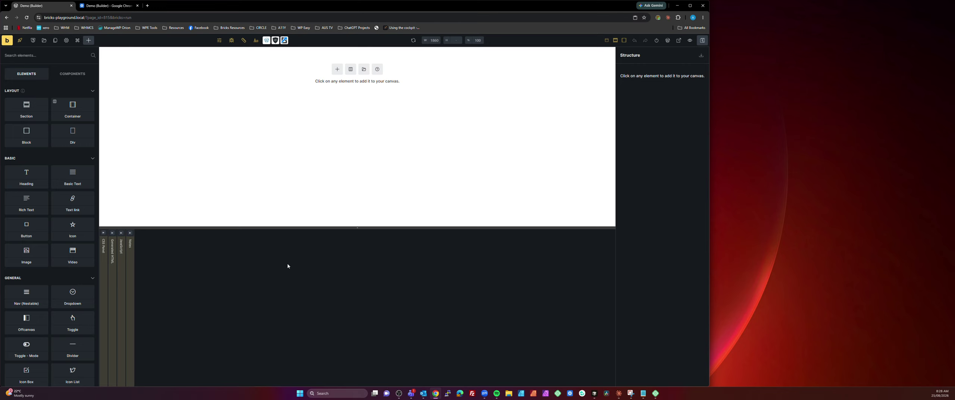
pyautogui.click(103, 250)
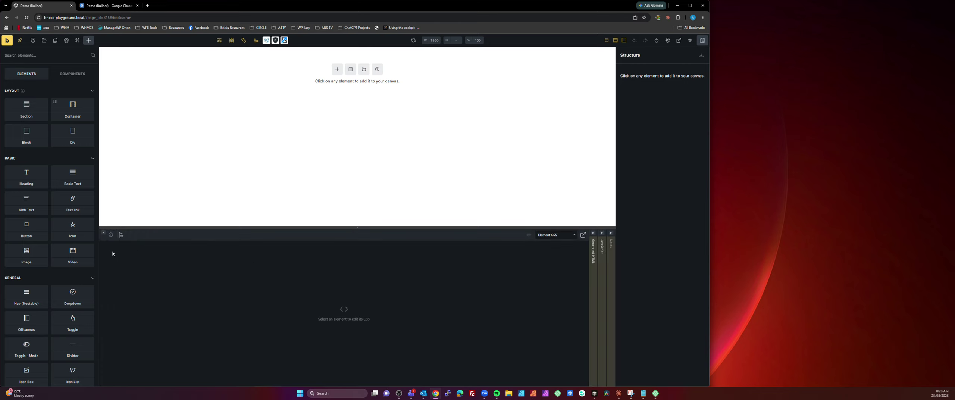
pyautogui.click(593, 263)
pyautogui.click(601, 258)
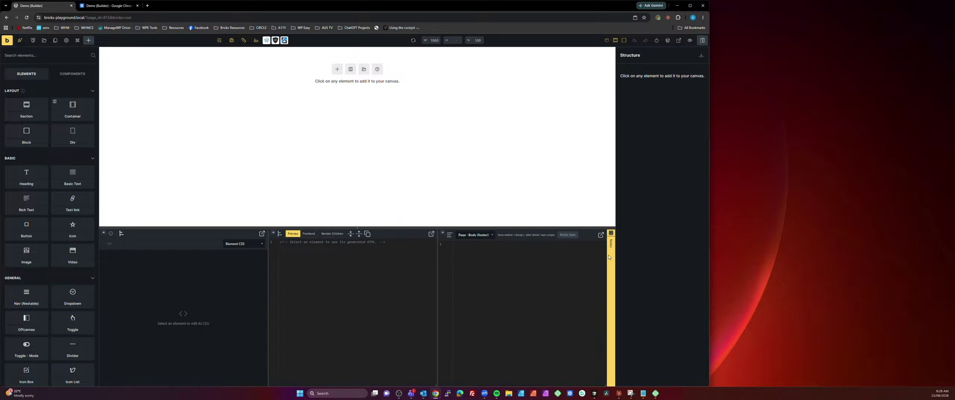
pyautogui.click(611, 258)
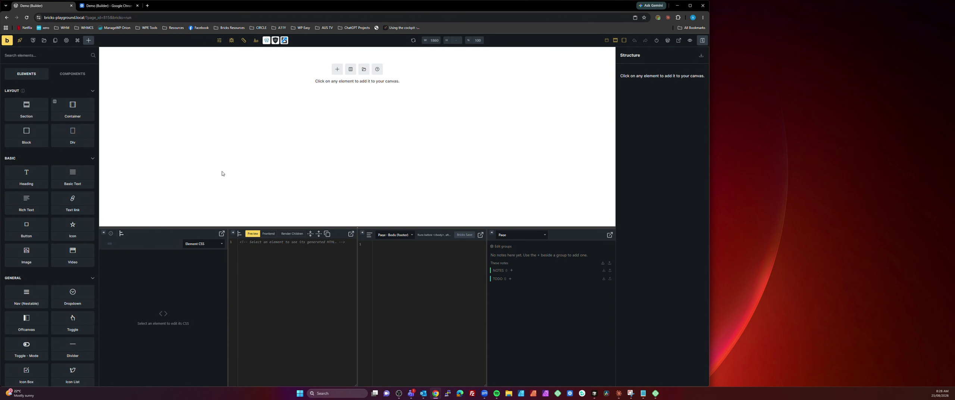
# Detach the CSS panel into its own window, place it on the desktop beside the builder, and enlarge it slightly
pyautogui.click(222, 233)
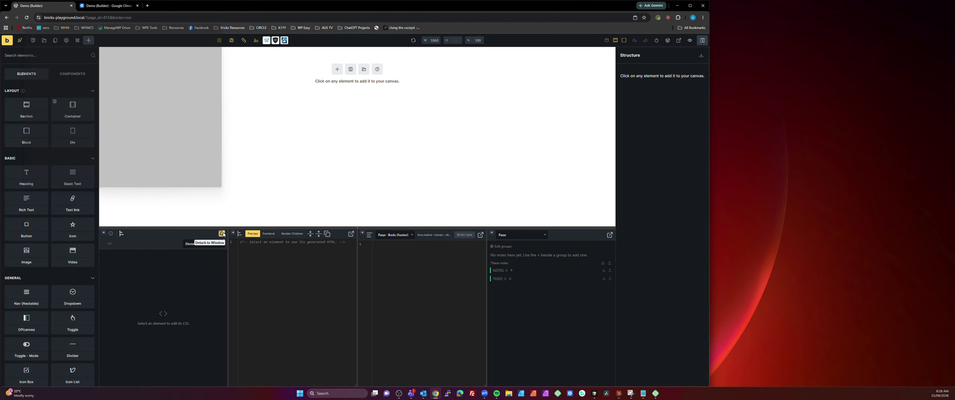
pyautogui.moveTo(120, 21); pyautogui.dragTo(835, 10)
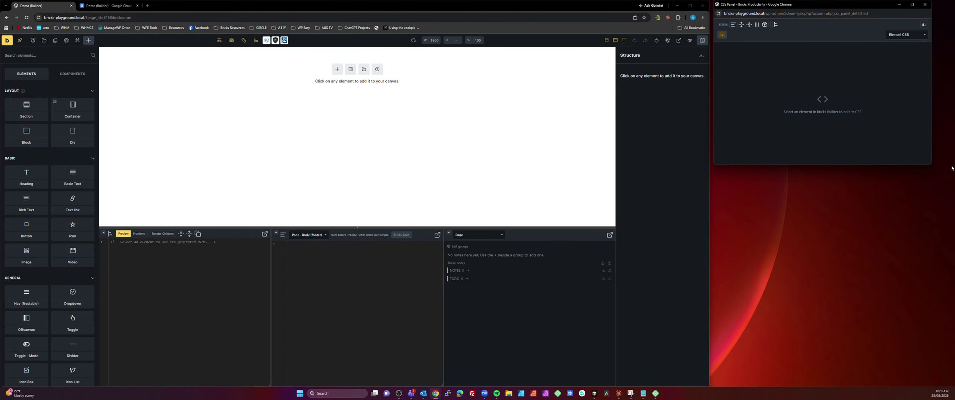
pyautogui.moveTo(931, 165); pyautogui.dragTo(945, 170)
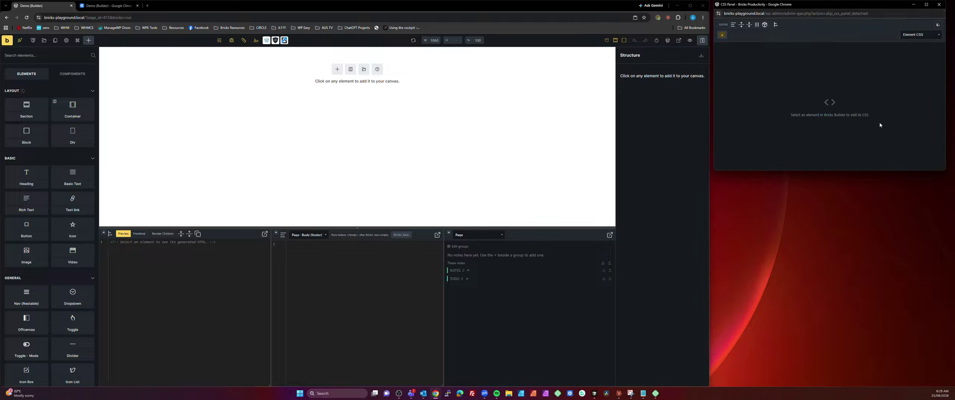
# Return the CSS panel to the dock by closing its window, and detach it again
pyautogui.click(939, 4)
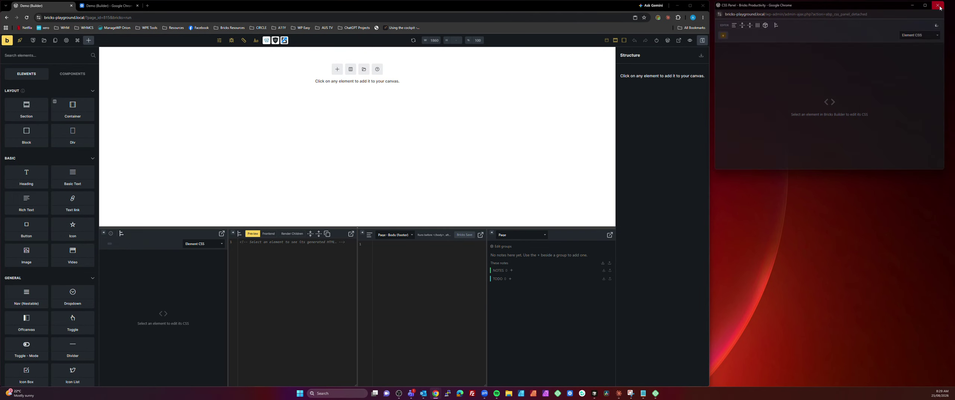
pyautogui.click(222, 233)
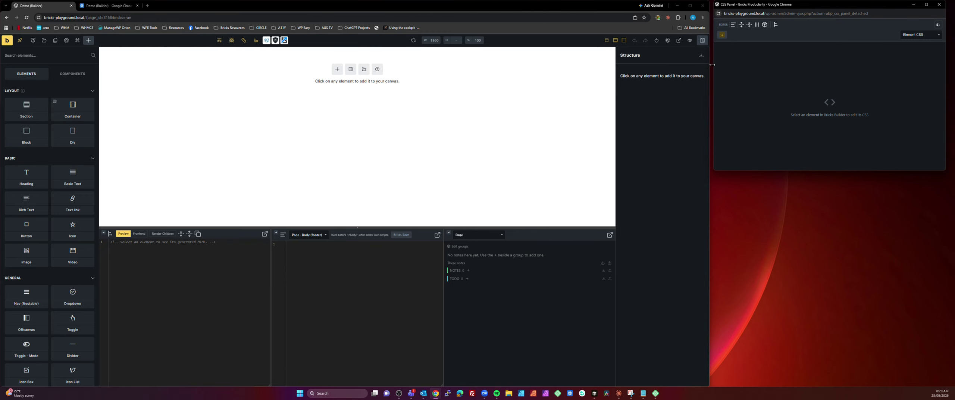
# Detach the Generated HTML panel, shorten the CSS window, and stack the Generated HTML window beneath it at matching width
pyautogui.click(264, 234)
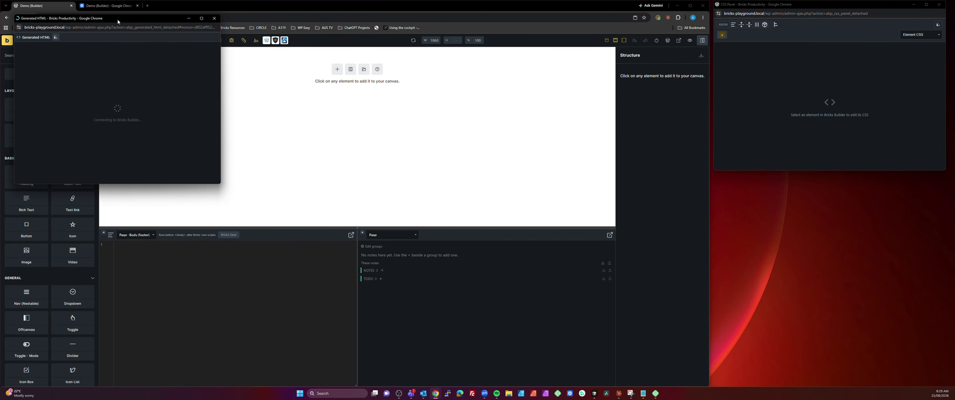
pyautogui.moveTo(120, 18); pyautogui.dragTo(824, 193)
pyautogui.moveTo(797, 171); pyautogui.dragTo(797, 135)
pyautogui.moveTo(802, 193); pyautogui.dragTo(799, 143)
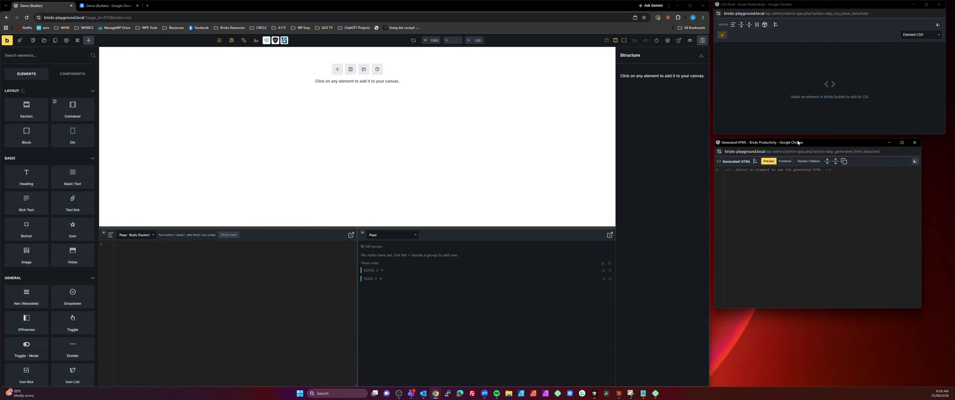
pyautogui.moveTo(921, 309); pyautogui.dragTo(946, 263)
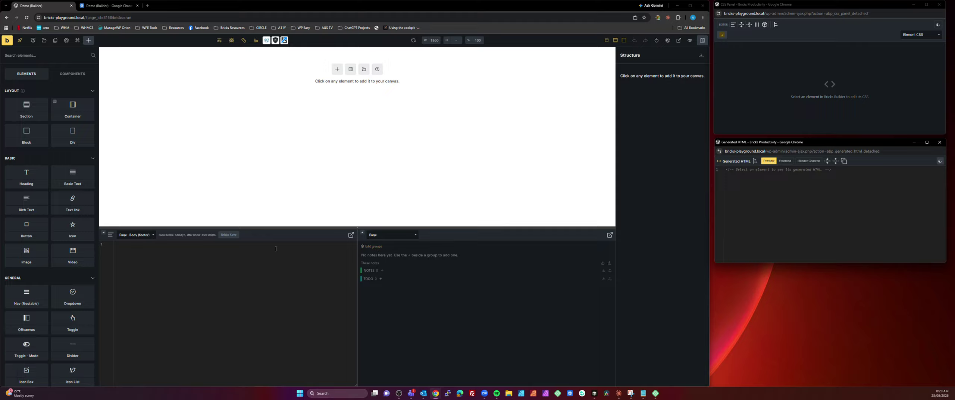
# Detach the Notes panel into its own window and place it beneath the Generated HTML window at a similar width
pyautogui.click(610, 235)
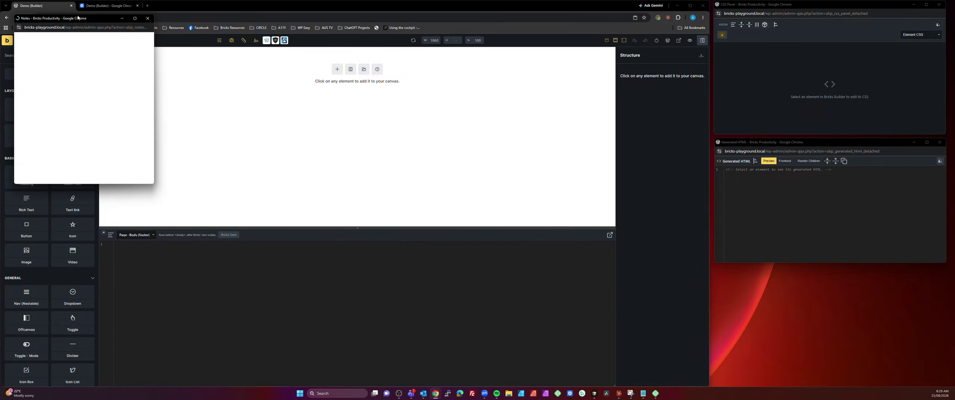
pyautogui.moveTo(692, 250); pyautogui.dragTo(944, 266)
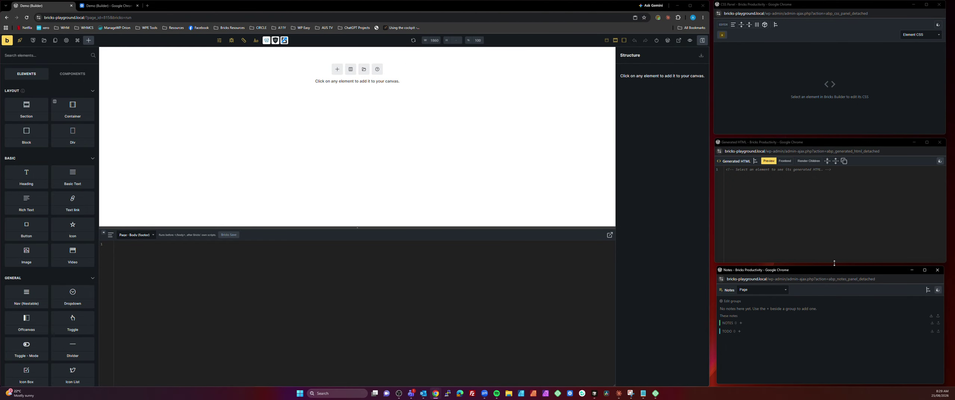
# Fold away the bottom dock, reopen it to show the JavaScript panel, and fold it away again
pyautogui.click(555, 227)
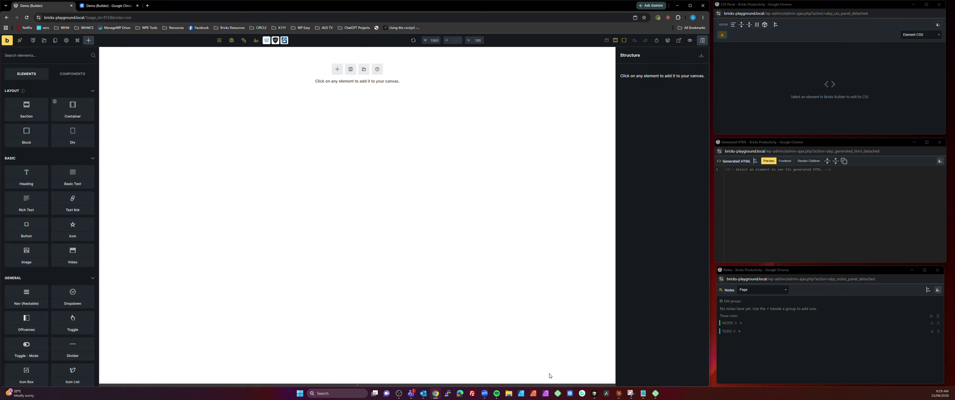
pyautogui.click(556, 385)
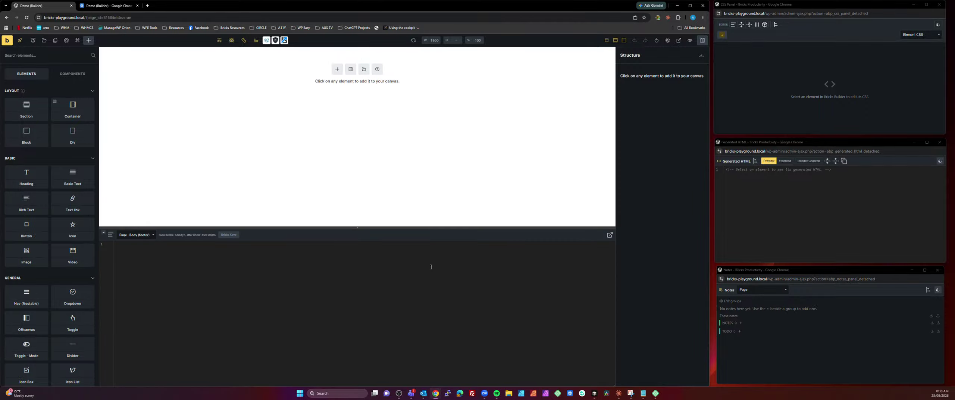
pyautogui.click(599, 229)
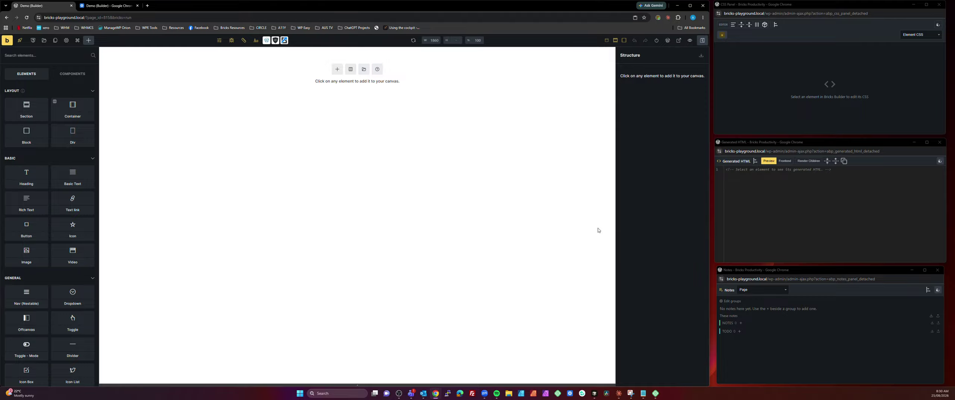
# Add a section to the page and set its root background to the primary-d-7 colour variable in the detached CSS window
pyautogui.click(613, 41)
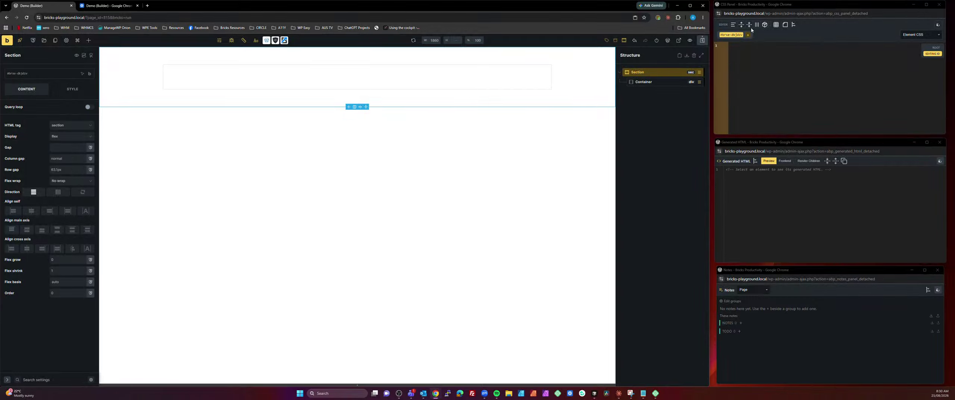
pyautogui.click(763, 52)
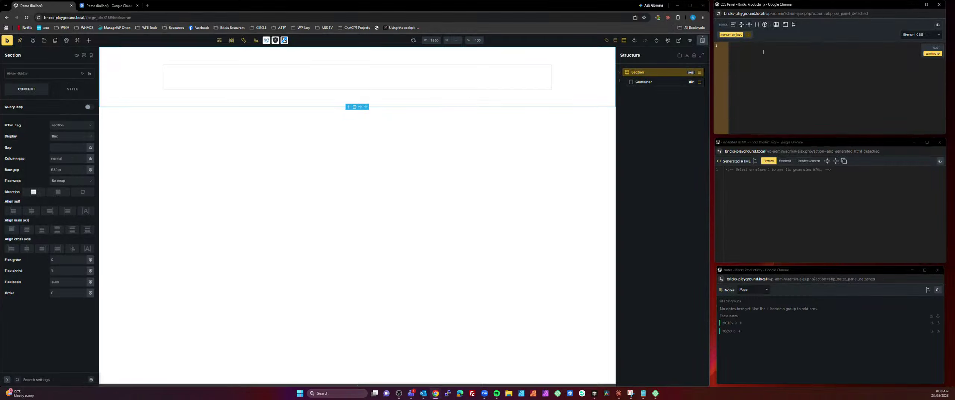
pyautogui.write('r')
pyautogui.press('Tab')
pyautogui.write('b')
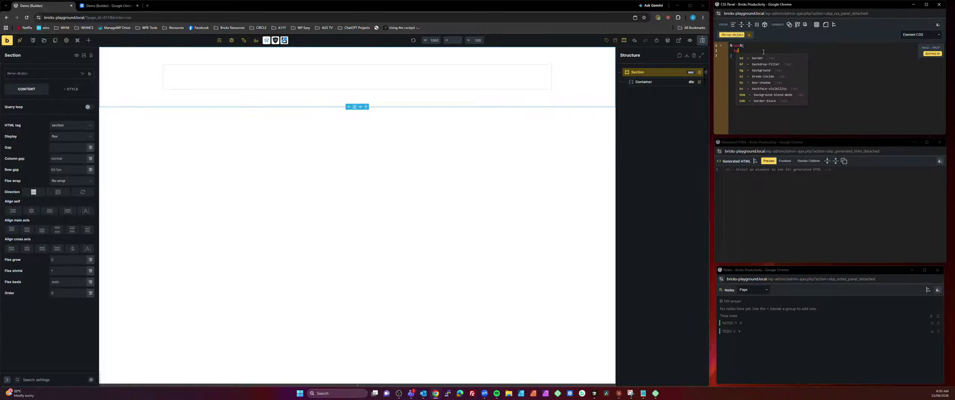
pyautogui.press('Tab')
pyautogui.write('d')
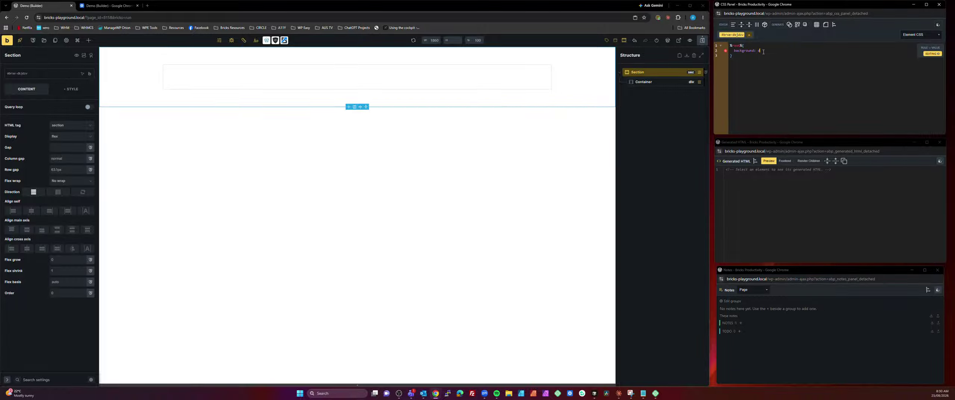
pyautogui.write('-7')
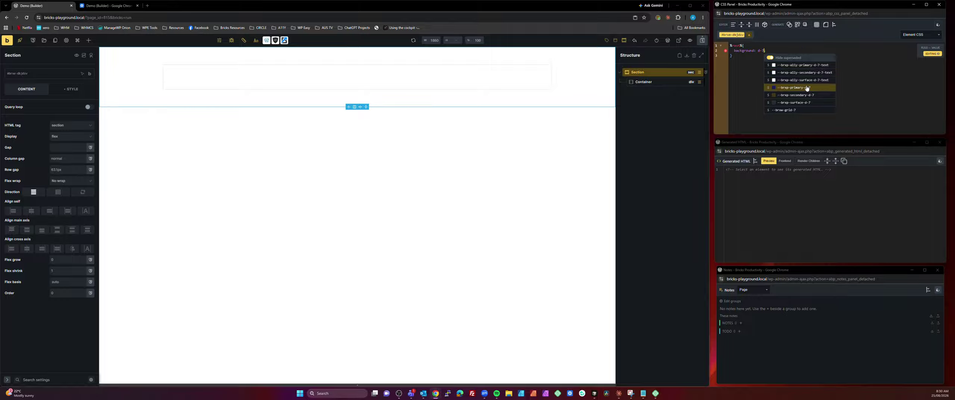
pyautogui.click(807, 88)
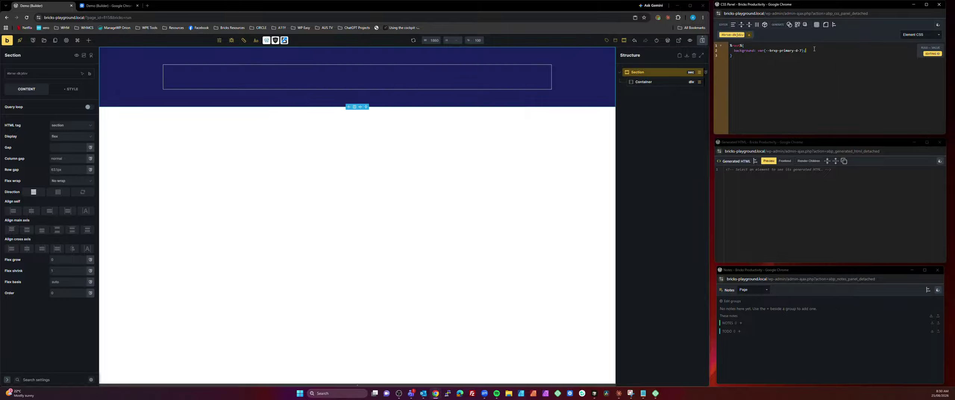
# Add a color declaration to the section's root rule using the accessible primary-d-7 text variable
pyautogui.press('Return')
pyautogui.write('c')
pyautogui.press('Tab')
pyautogui.write('d-7;')
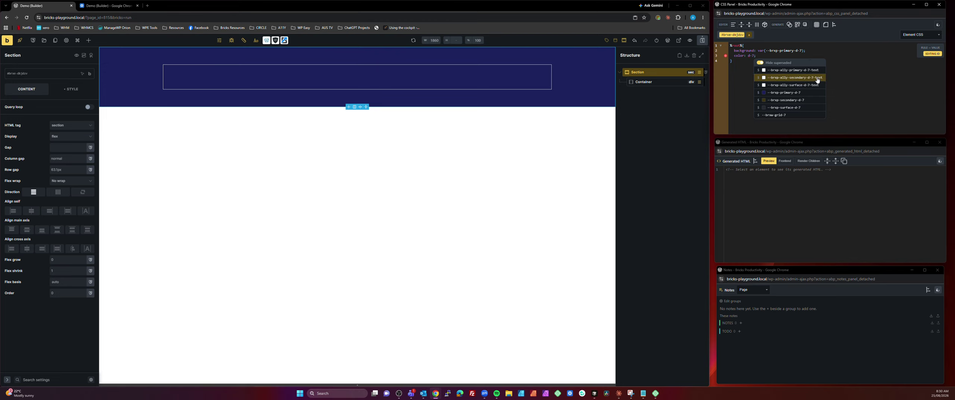
pyautogui.click(814, 70)
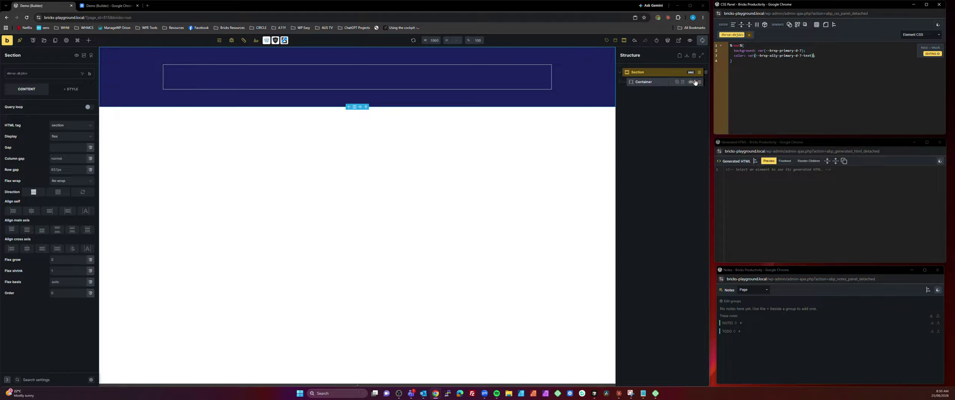
# Add a block inside the section's container and place a heading and a basic text element in it
pyautogui.click(650, 81)
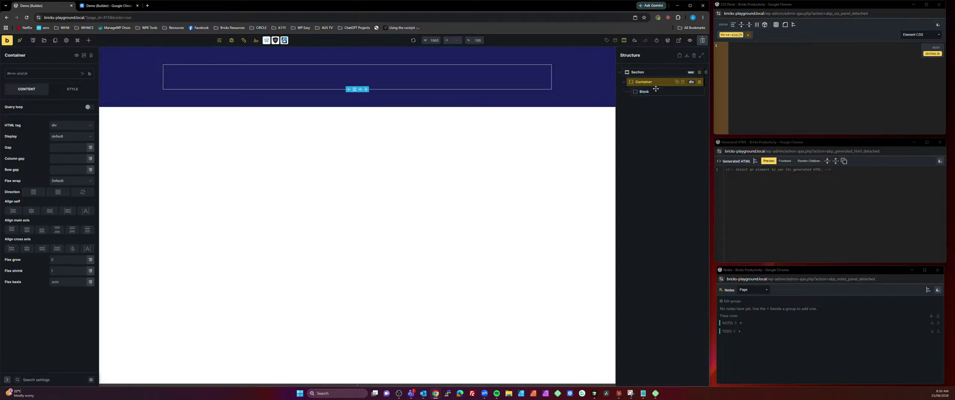
pyautogui.click(655, 91)
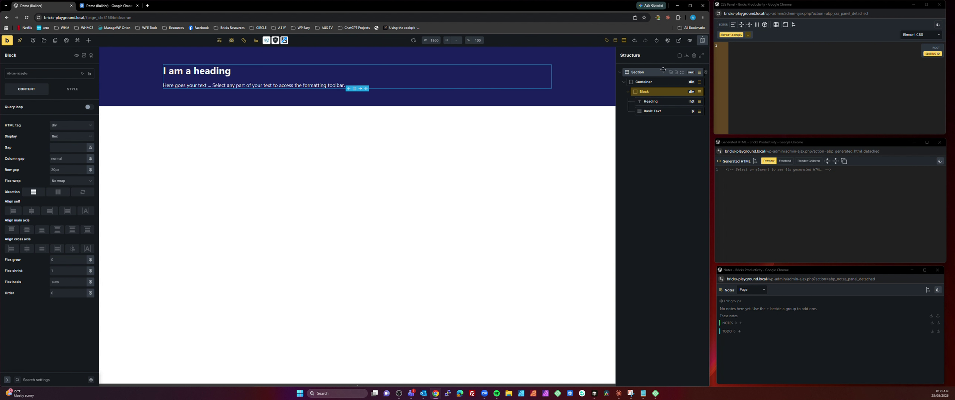
# Check the section's CSS in the detached window, and reselect the container and section to check the Generated HTML window
pyautogui.click(642, 72)
pyautogui.click(752, 55)
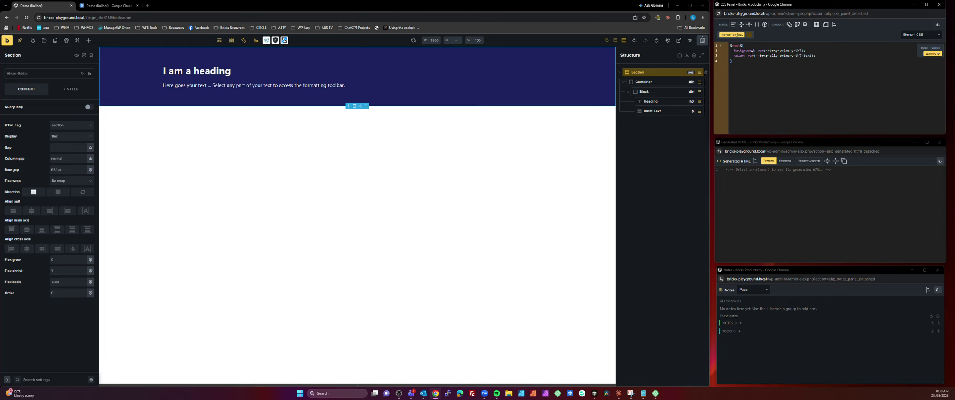
pyautogui.click(800, 197)
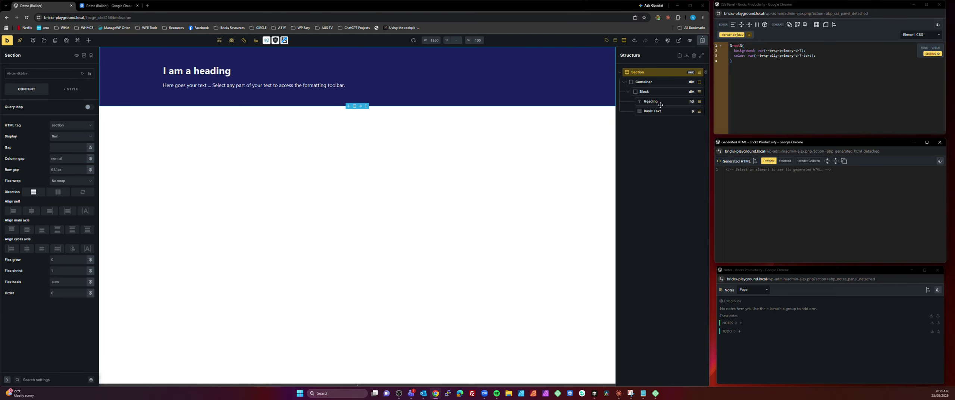
pyautogui.click(651, 80)
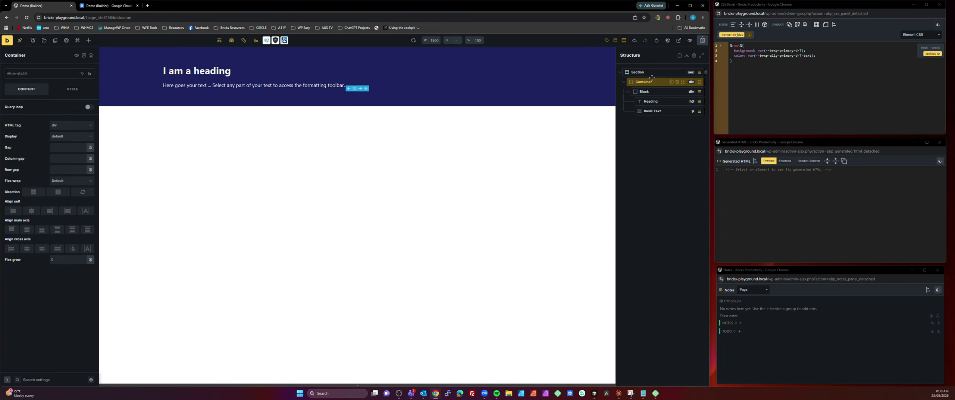
pyautogui.click(651, 73)
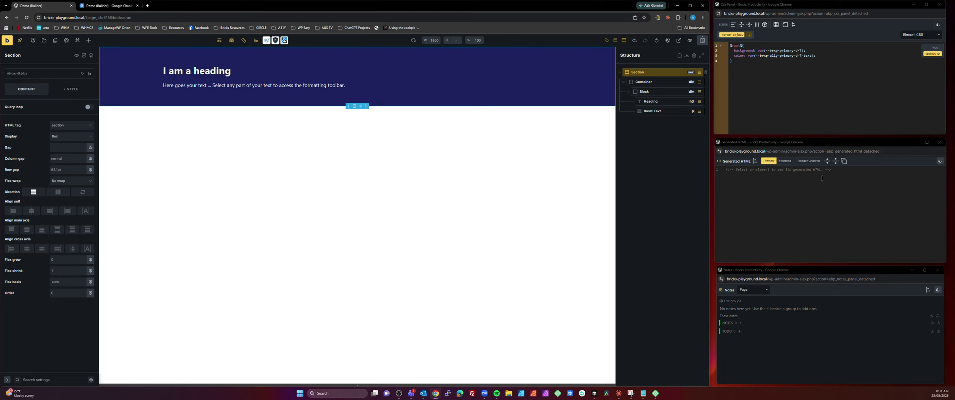
# Return the Generated HTML panel to the dock by closing its window, and reopen the bottom dock
pyautogui.click(940, 144)
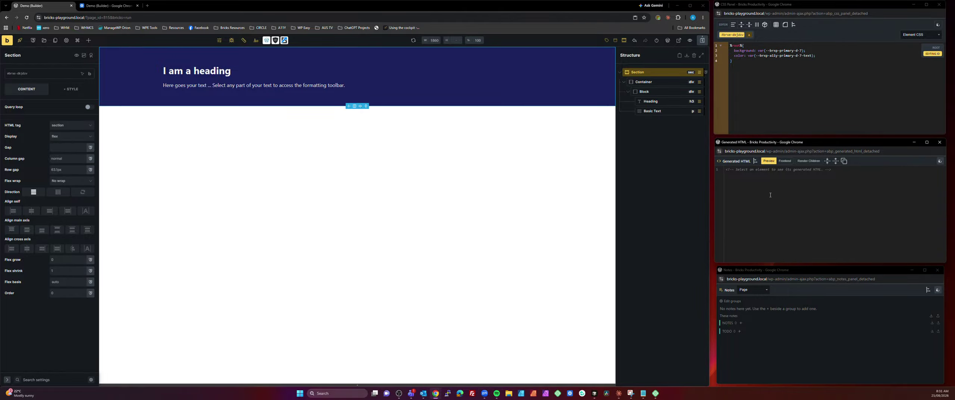
pyautogui.click(941, 143)
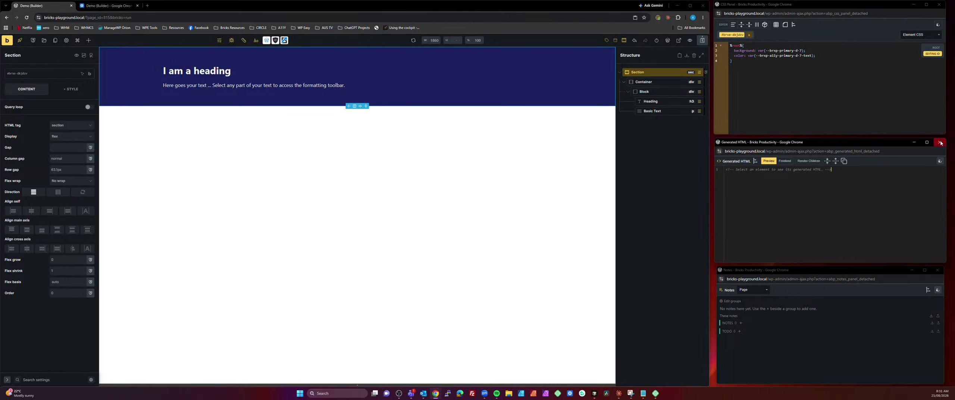
pyautogui.click(512, 384)
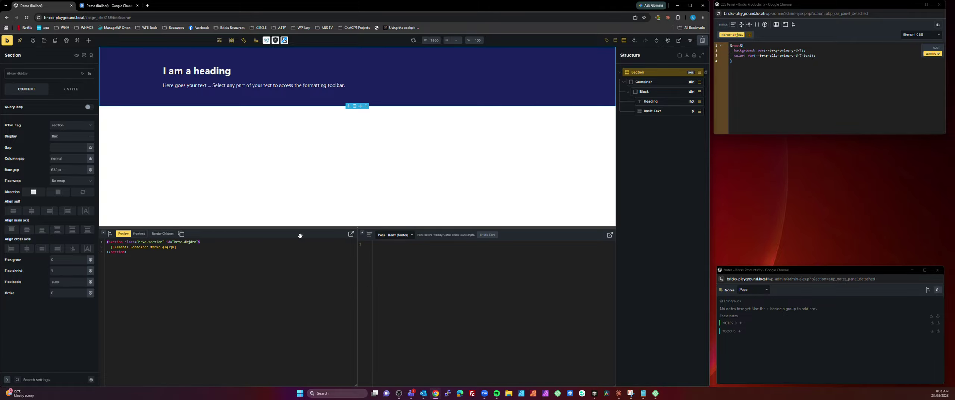
# Detach the Generated HTML panel into its own window and collapse the bottom dock
pyautogui.click(351, 234)
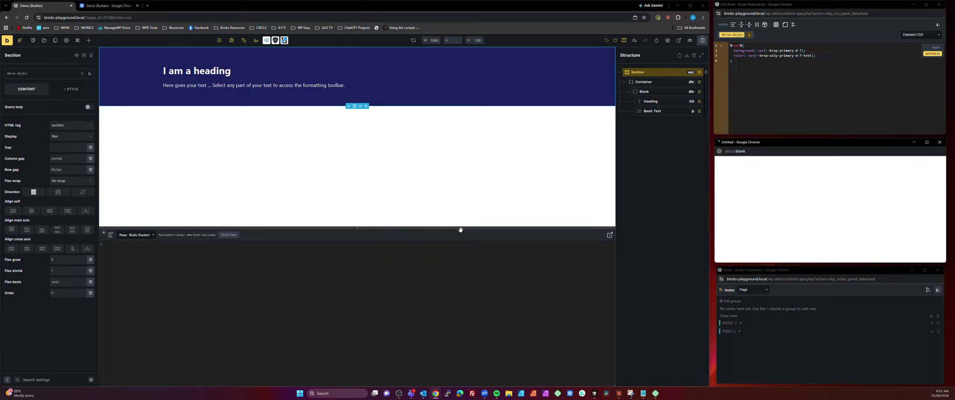
pyautogui.click(460, 230)
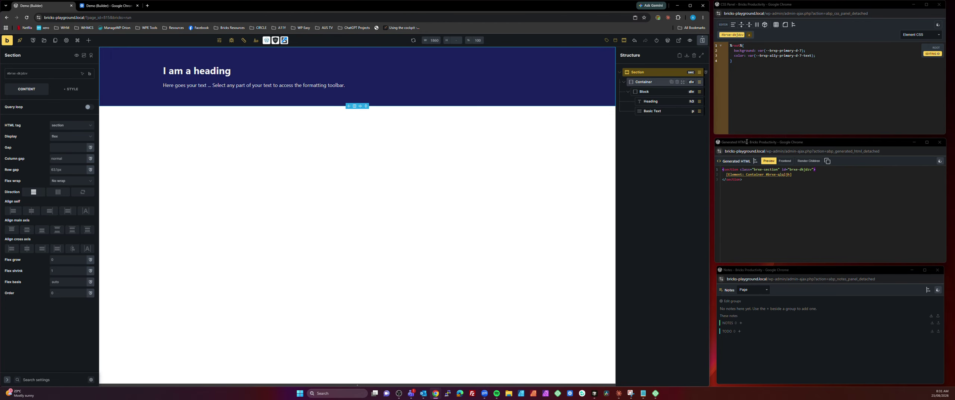
# Change the section's HTML tag to div from the detached Generated HTML code
pyautogui.click(736, 177)
pyautogui.click(736, 178)
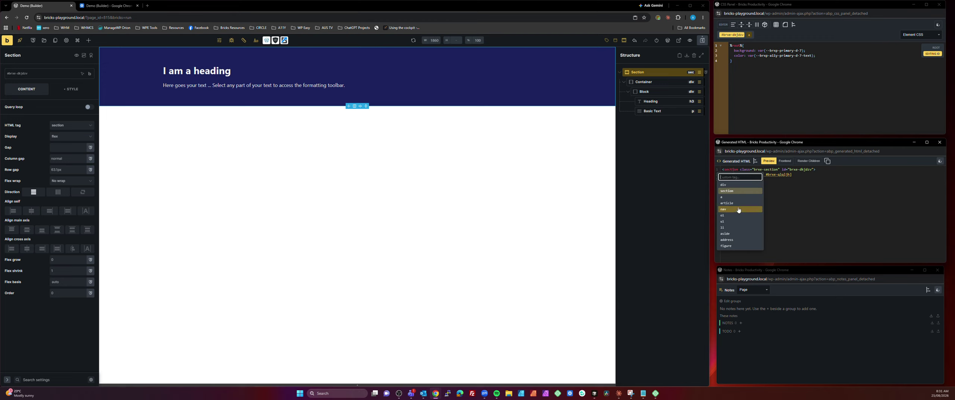
pyautogui.click(724, 184)
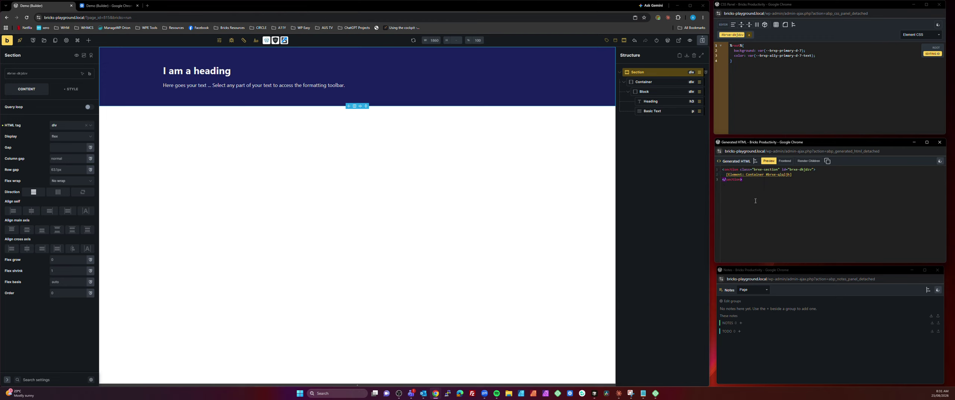
pyautogui.click(731, 170)
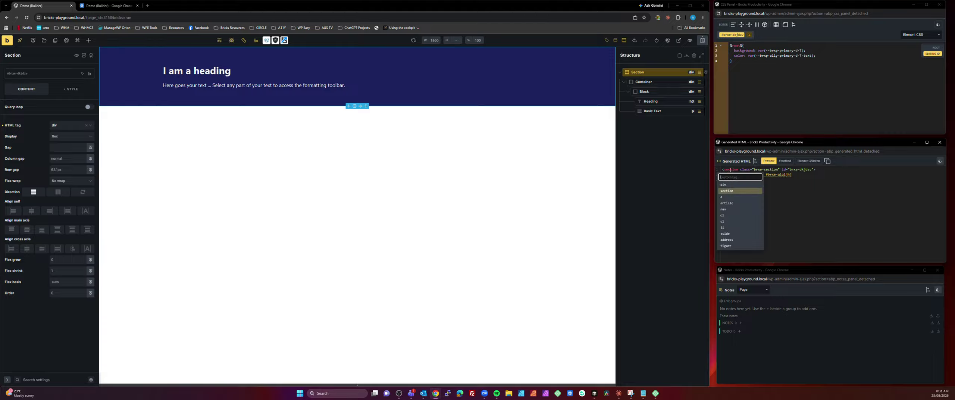
pyautogui.click(786, 197)
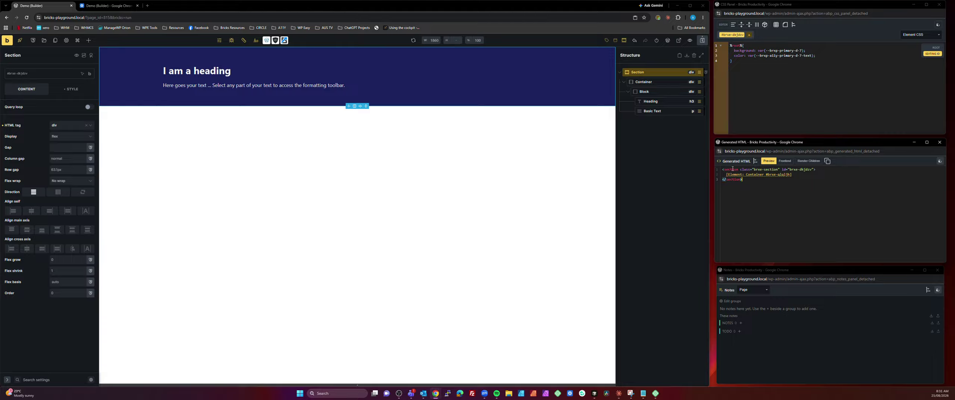
# Return the Generated HTML panel to the bottom dock and detach it again into its own window
pyautogui.click(940, 143)
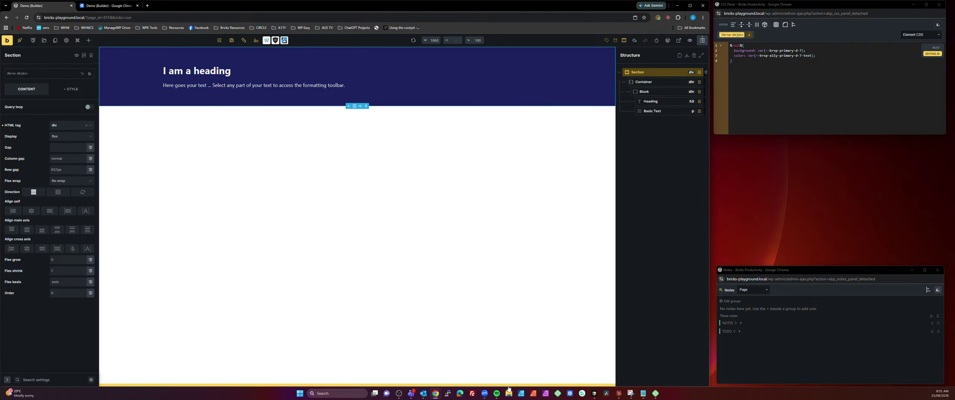
pyautogui.click(509, 386)
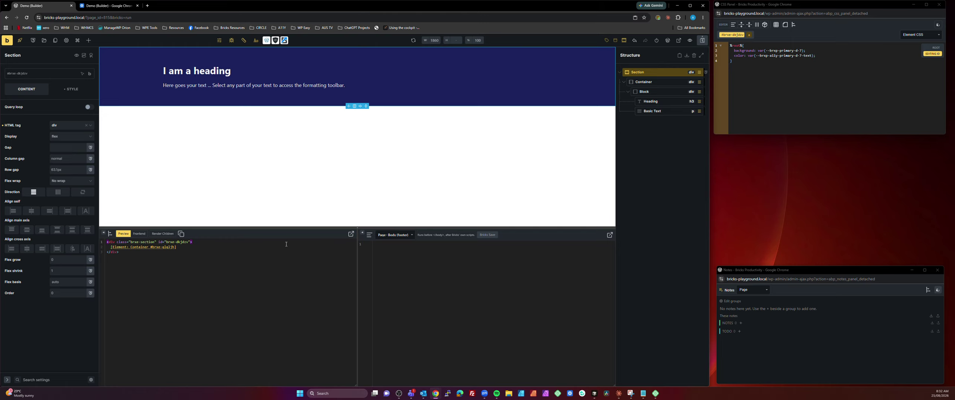
pyautogui.click(350, 234)
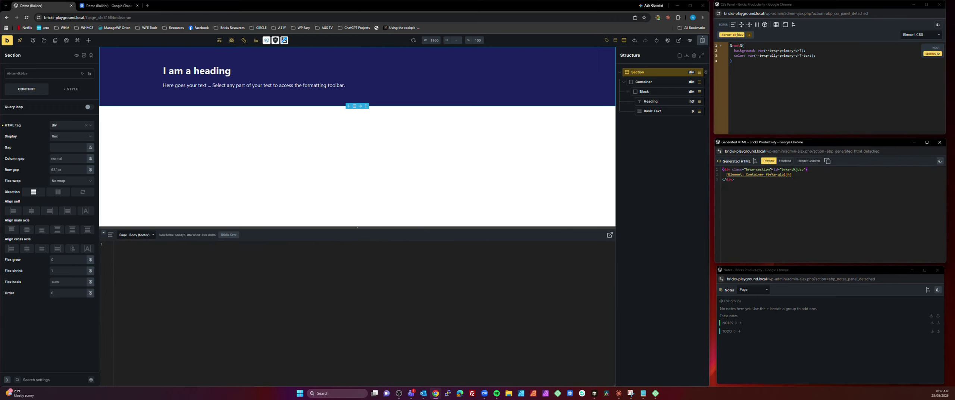
# Apply the ID main-section, the class test and aria-label "main section" to the section through the Attribute Bar
pyautogui.click(763, 169)
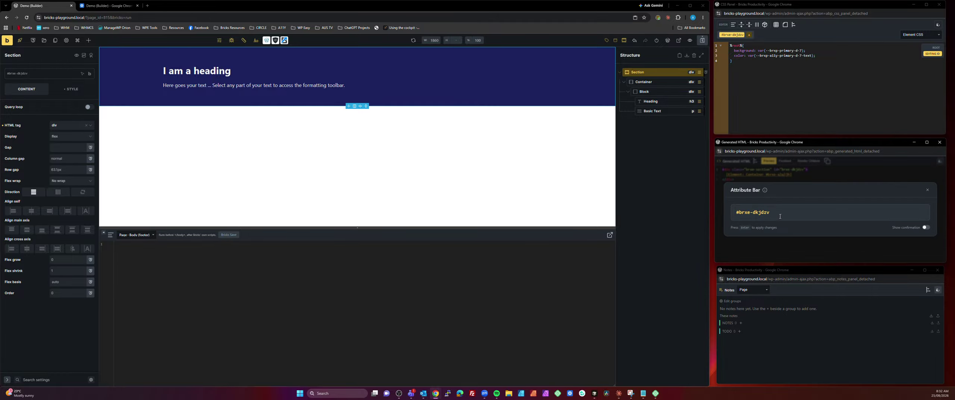
pyautogui.hotkey('ctrl', 'a')
pyautogui.write('#main-section.test aria-label="main section')
pyautogui.press('Return')
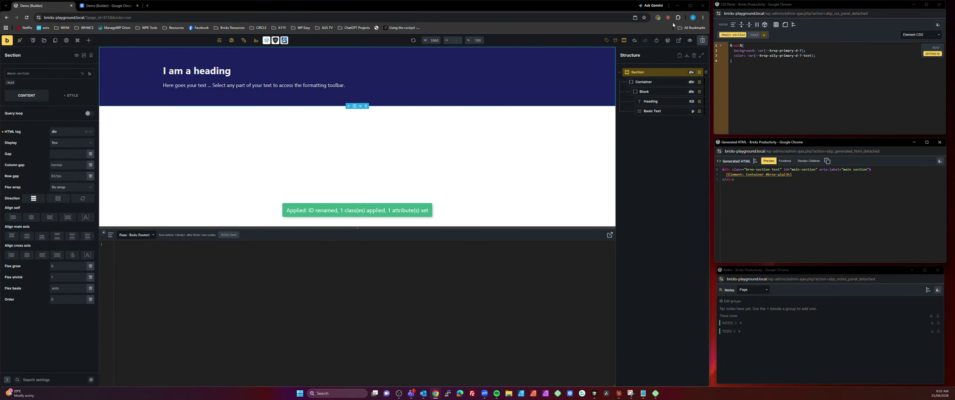
# Check the section's updated CSS selectors and expand its aria-label entry among the custom attributes
pyautogui.click(758, 38)
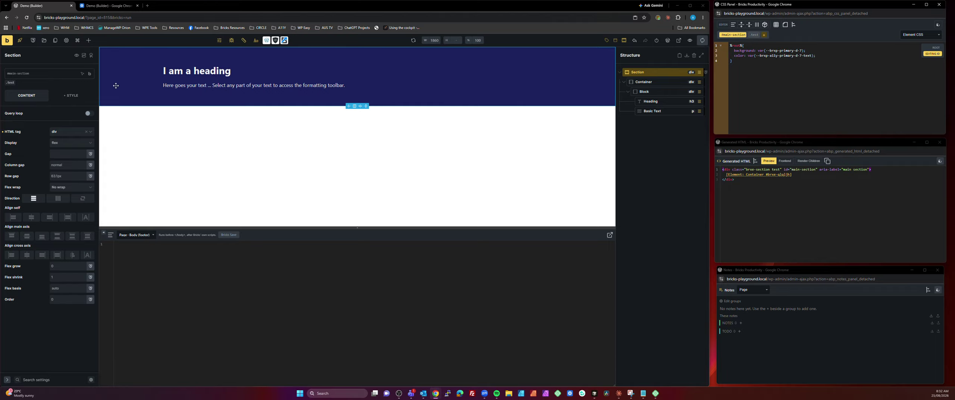
pyautogui.click(72, 96)
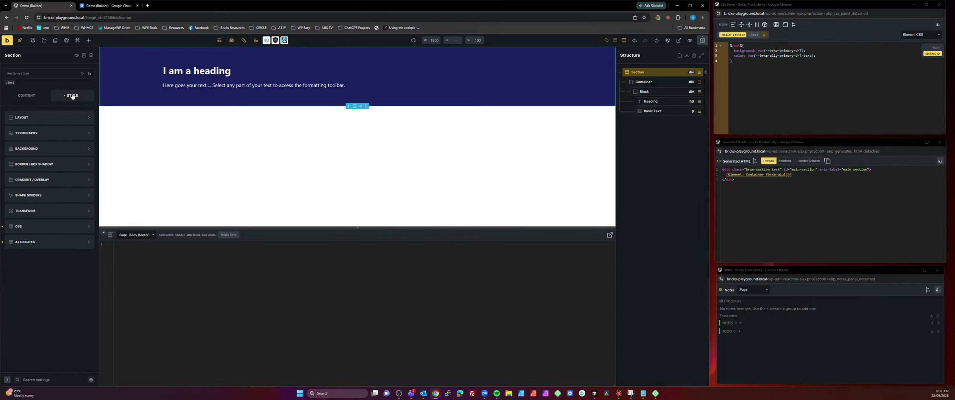
pyautogui.click(40, 242)
pyautogui.click(27, 155)
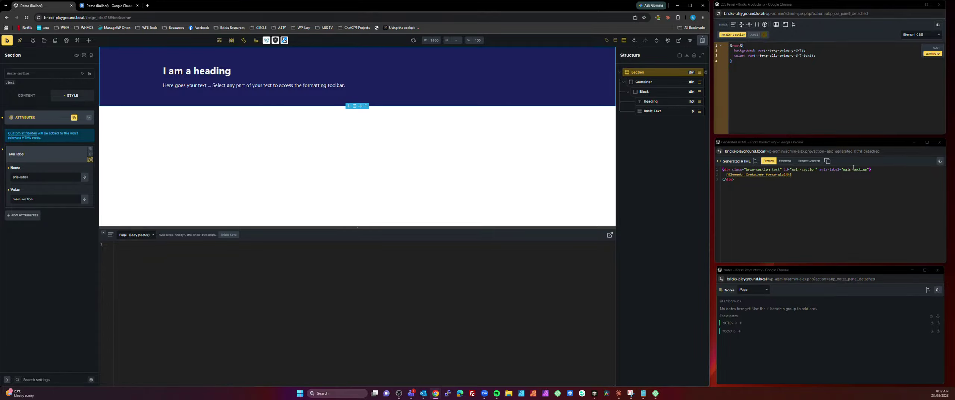
# Change the heading's text to "I am a new heading" in the Generated HTML window and save it
pyautogui.click(651, 101)
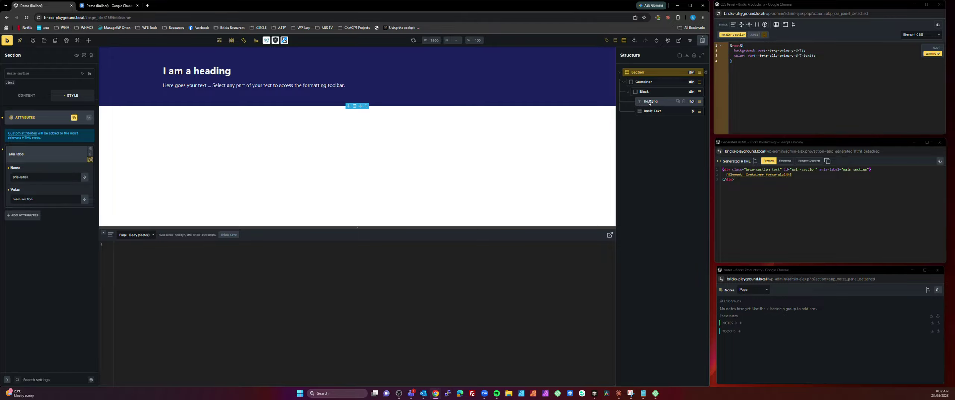
pyautogui.click(823, 170)
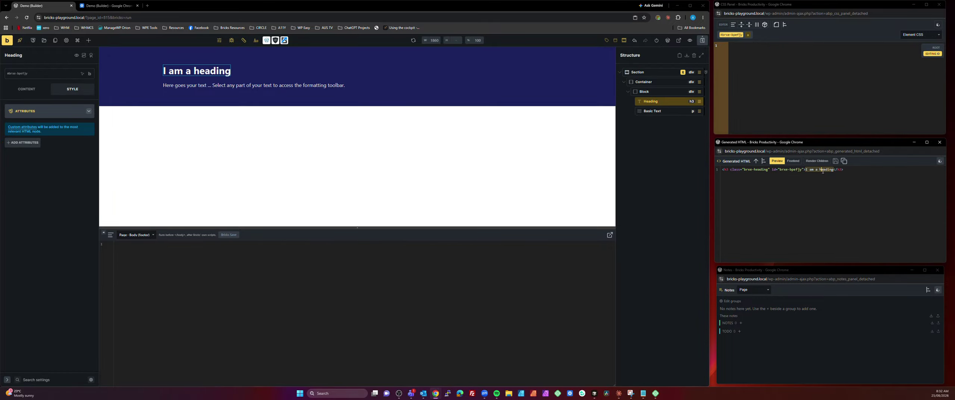
pyautogui.write('new')
pyautogui.hotkey('ctrl', 's')
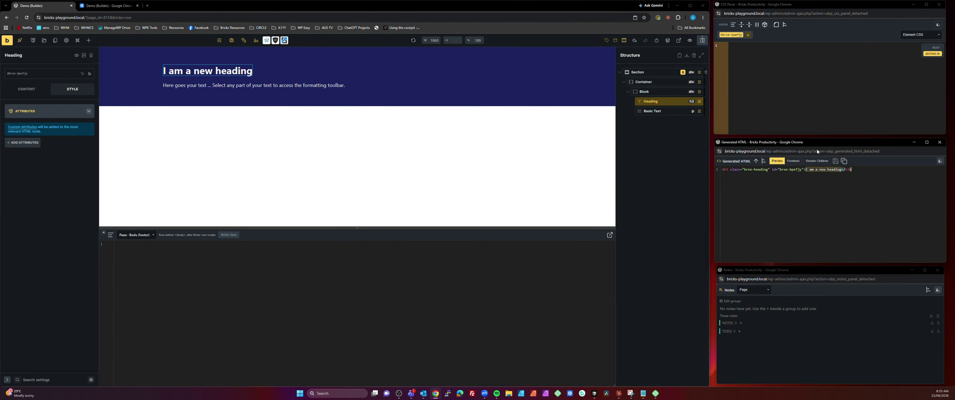
# Rearrange the detached windows so that Notes sits directly below the CSS window and Generated HTML sits below Notes
pyautogui.moveTo(821, 143)
pyautogui.mouseDown()
pyautogui.moveTo(821, 277)
pyautogui.moveTo(818, 141)
pyautogui.mouseUp()
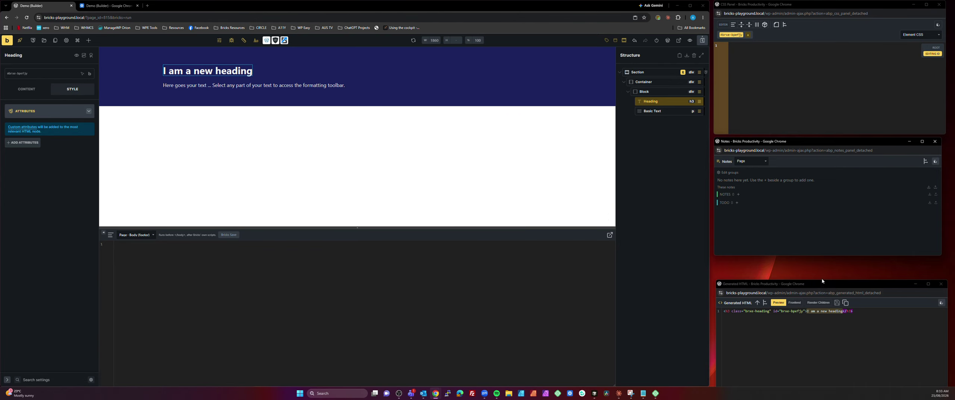
pyautogui.moveTo(823, 281); pyautogui.dragTo(820, 262)
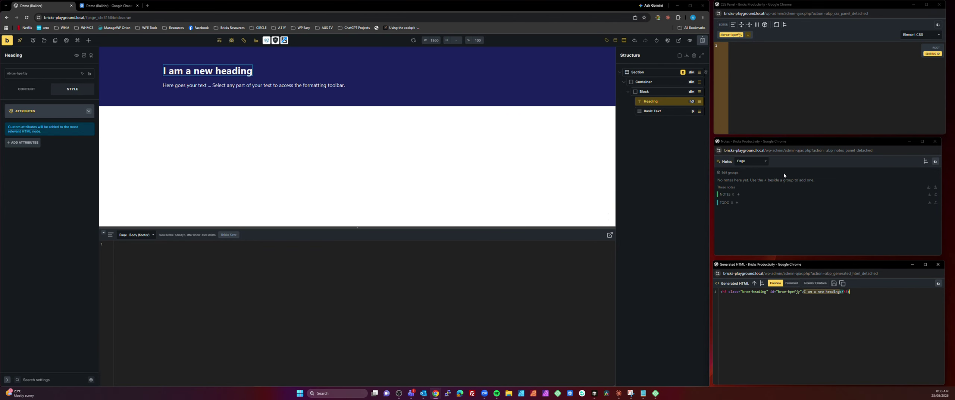
# Look at the heading's notes, return to the Page notes, and check the note group editing options
pyautogui.click(762, 165)
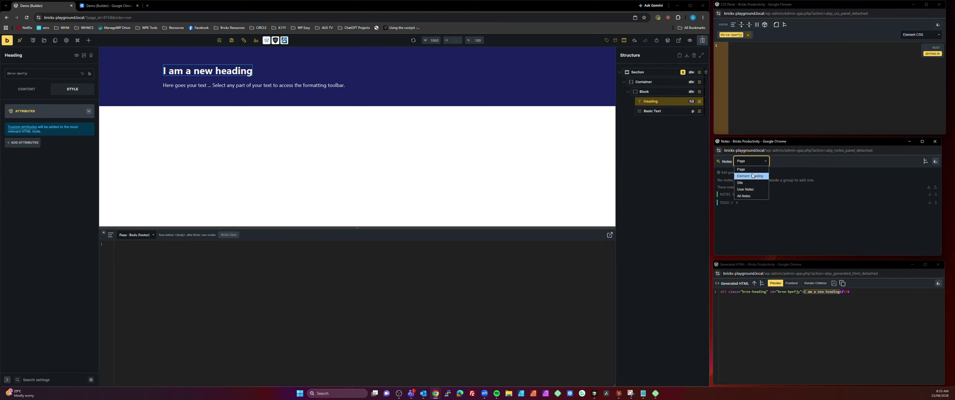
pyautogui.click(752, 175)
pyautogui.click(752, 161)
pyautogui.click(751, 167)
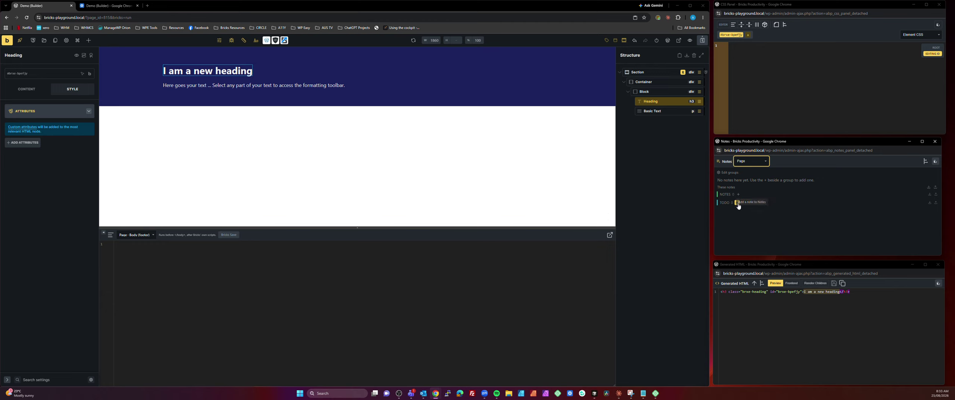
pyautogui.click(730, 174)
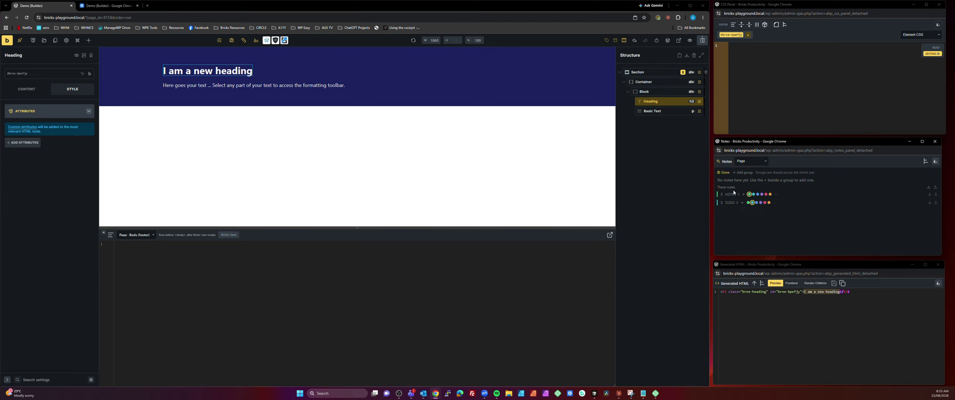
pyautogui.click(725, 172)
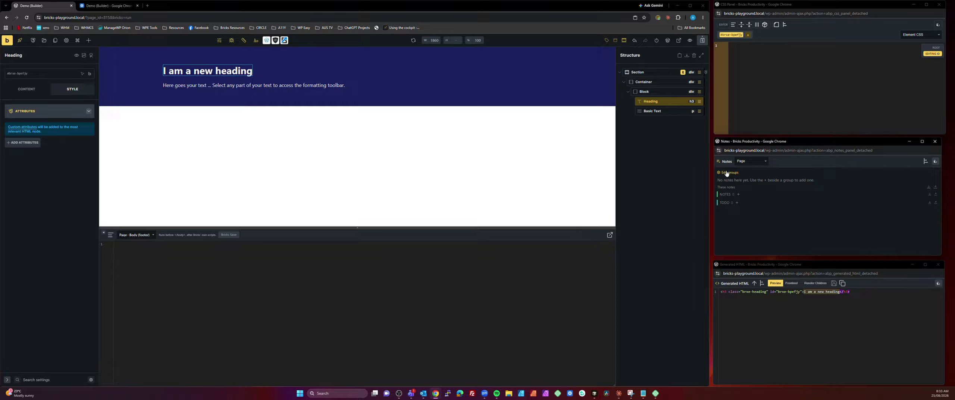
# Add a page note to the TODO group labelled A11y with the text "Check AA contrast", and collapse it
pyautogui.click(738, 203)
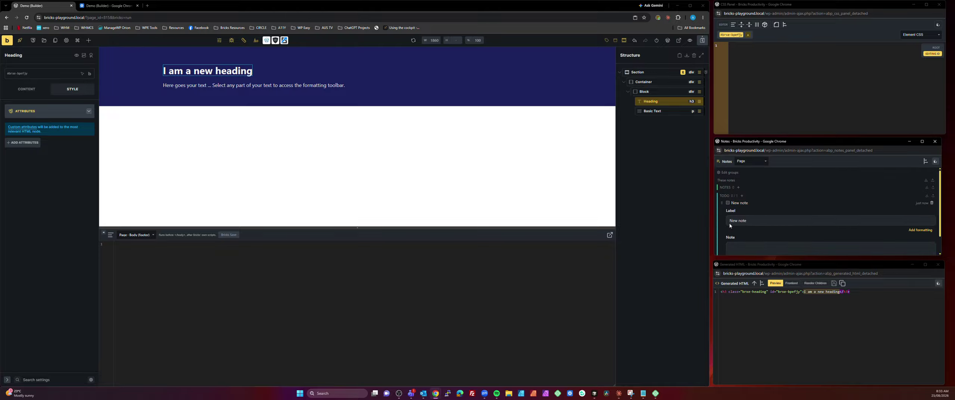
pyautogui.moveTo(760, 219); pyautogui.dragTo(726, 225)
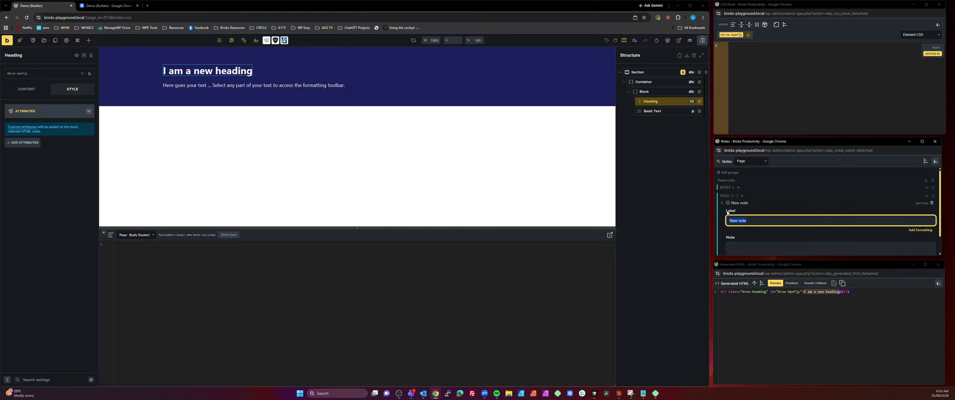
pyautogui.write('A11y')
pyautogui.press('Tab')
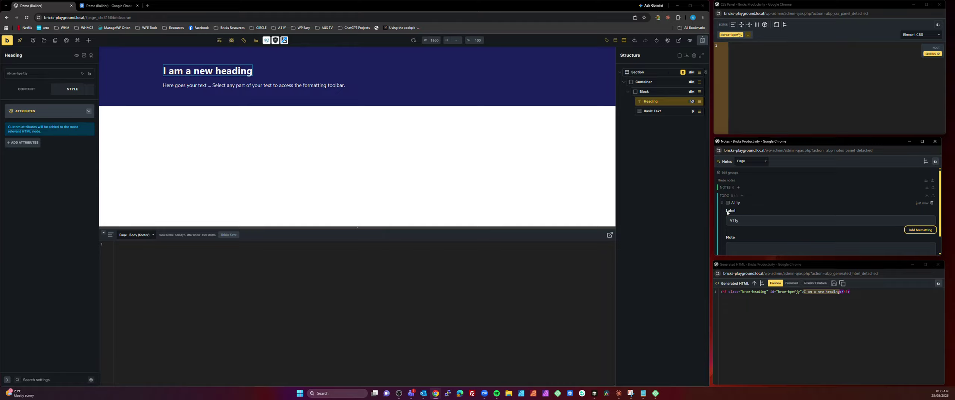
pyautogui.click(754, 247)
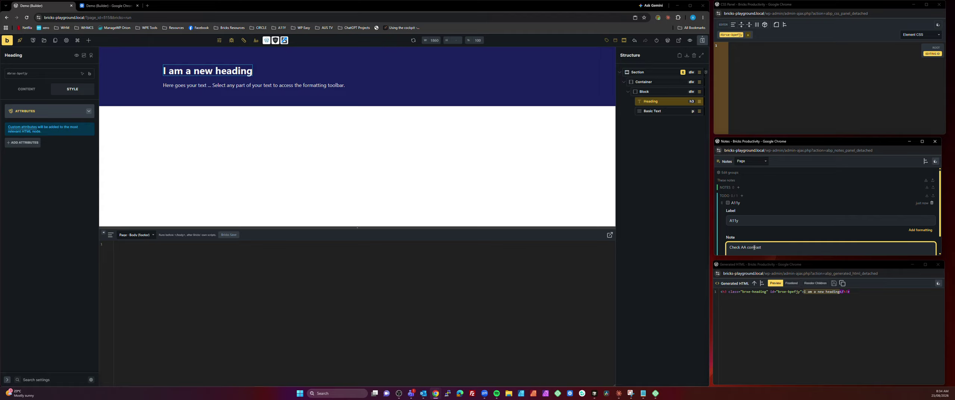
pyautogui.click(740, 204)
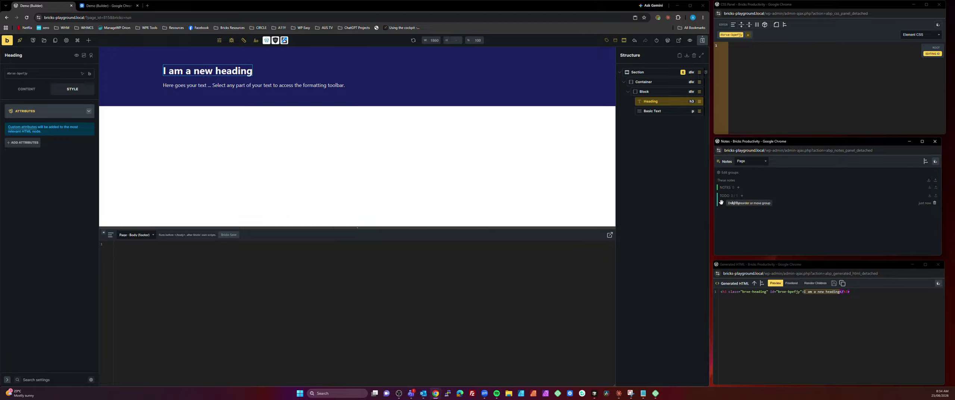
# Try the A11y note's reorder handle and completion checkbox
pyautogui.moveTo(722, 204)
pyautogui.mouseDown()
pyautogui.moveTo(732, 192)
pyautogui.moveTo(730, 208)
pyautogui.mouseUp()
pyautogui.click(728, 203)
# Look at the Site notes and the User Notes, filtering by one user and resetting the filter to User Notes
pyautogui.click(765, 163)
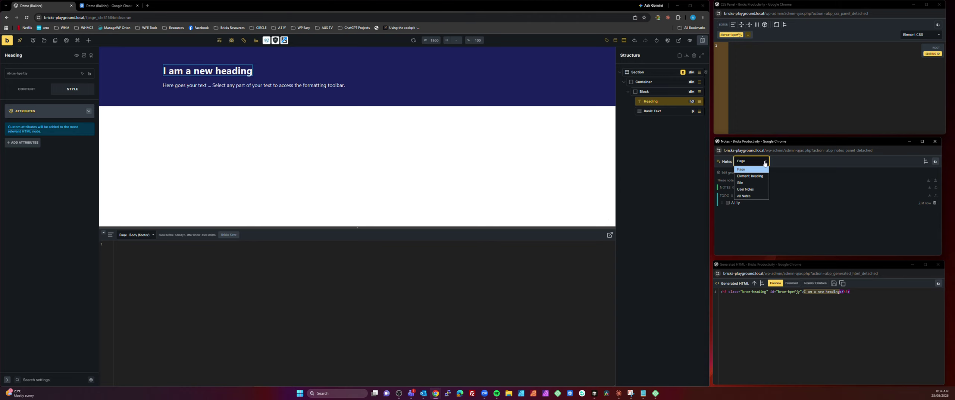
pyautogui.click(742, 183)
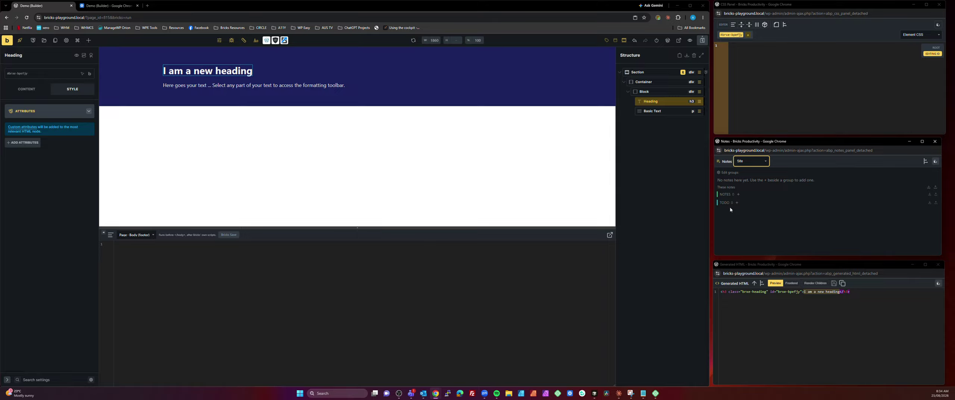
pyautogui.click(764, 163)
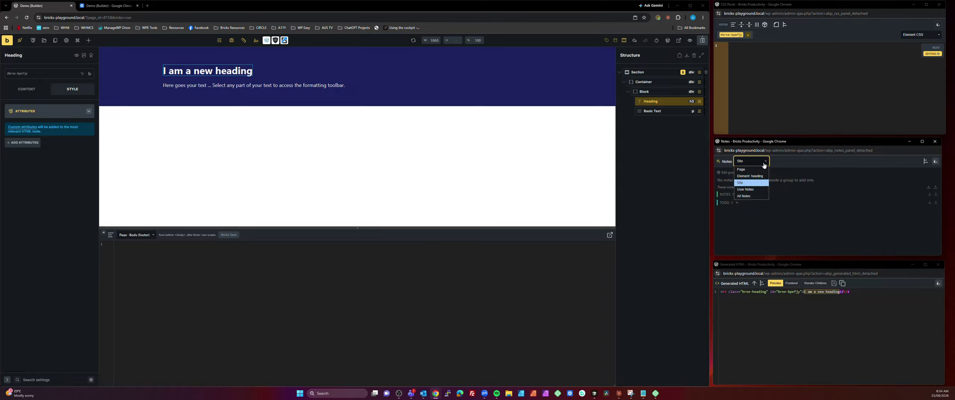
pyautogui.click(750, 190)
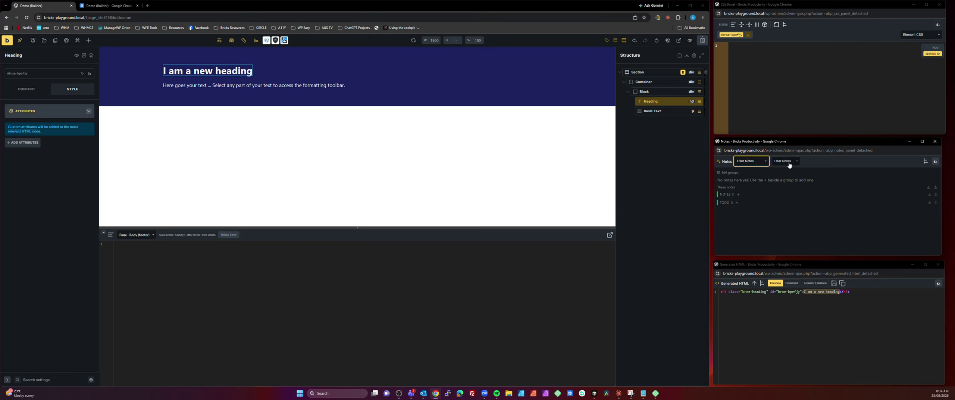
pyautogui.click(796, 163)
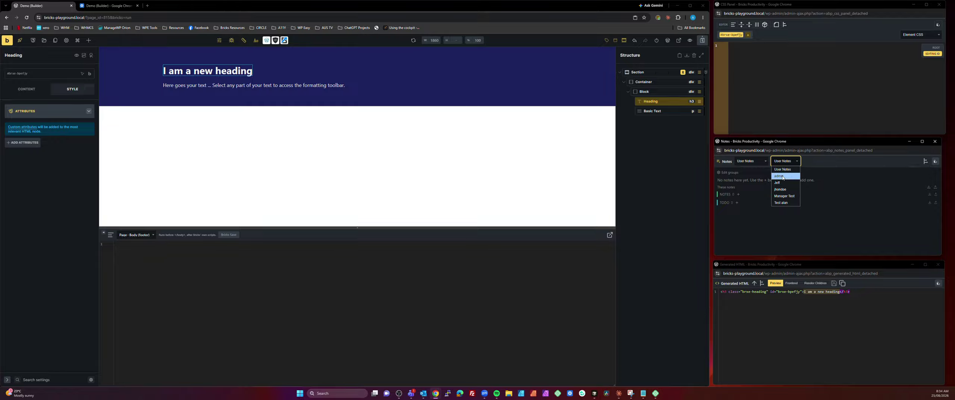
pyautogui.click(784, 183)
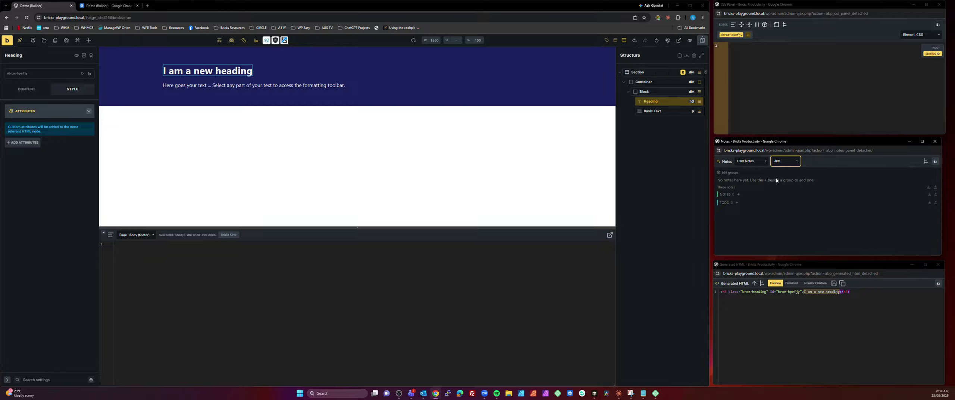
pyautogui.click(796, 164)
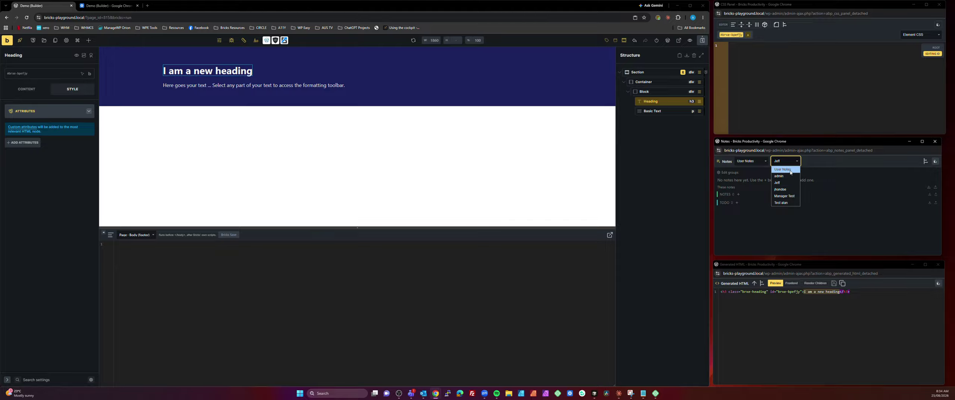
pyautogui.click(783, 170)
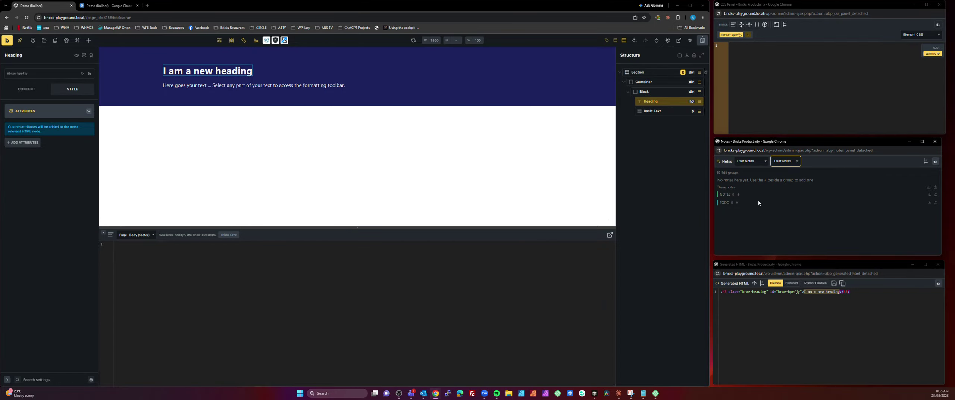
# Add a note to the heading element's NOTES group labelled "Think about better wording", and collapse it
pyautogui.click(759, 163)
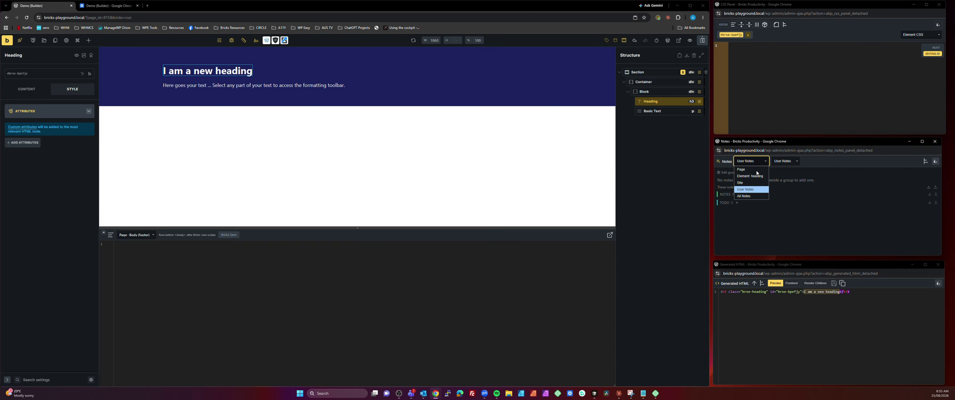
pyautogui.click(750, 175)
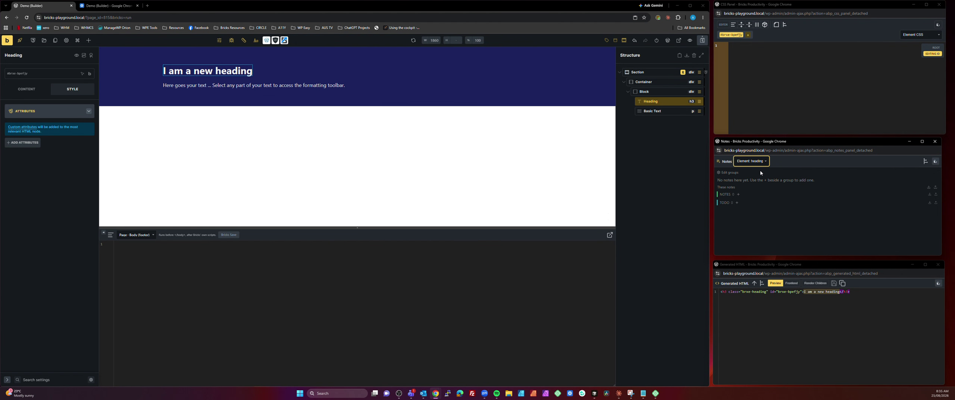
pyautogui.click(738, 194)
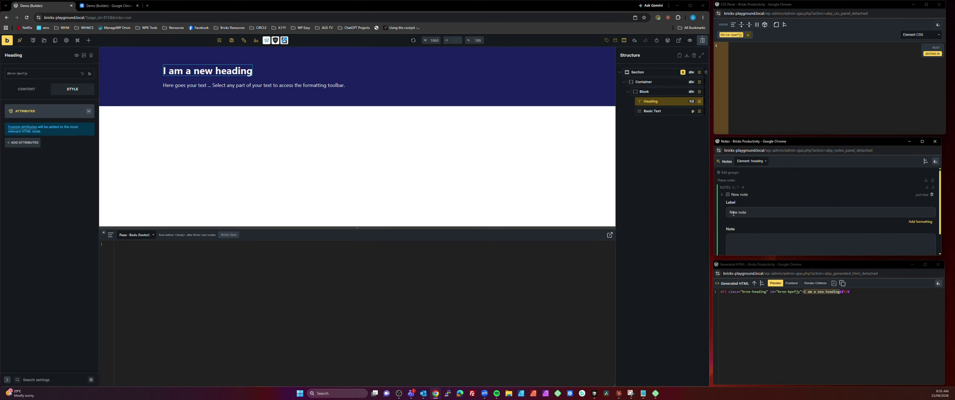
pyautogui.click(734, 214)
pyautogui.moveTo(729, 213); pyautogui.dragTo(755, 211)
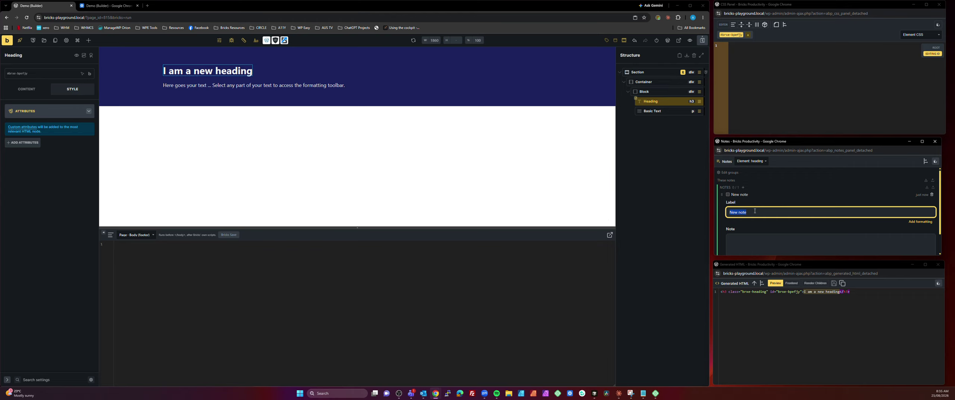
pyautogui.write('Think about better wording')
pyautogui.click(782, 234)
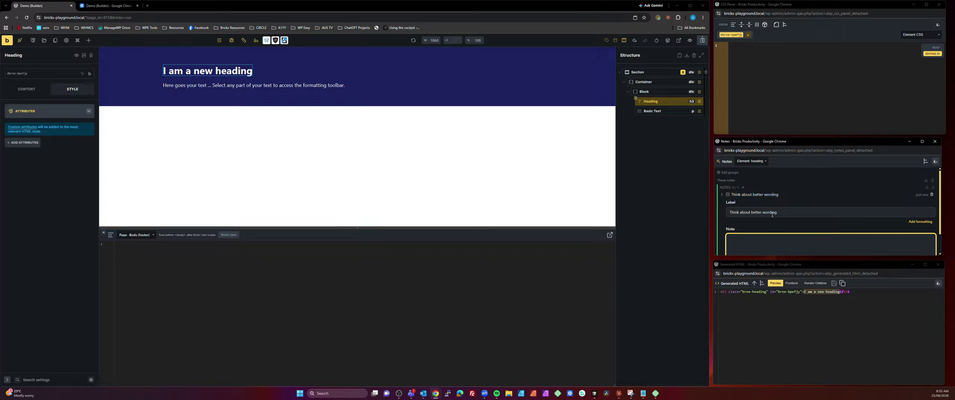
pyautogui.click(752, 197)
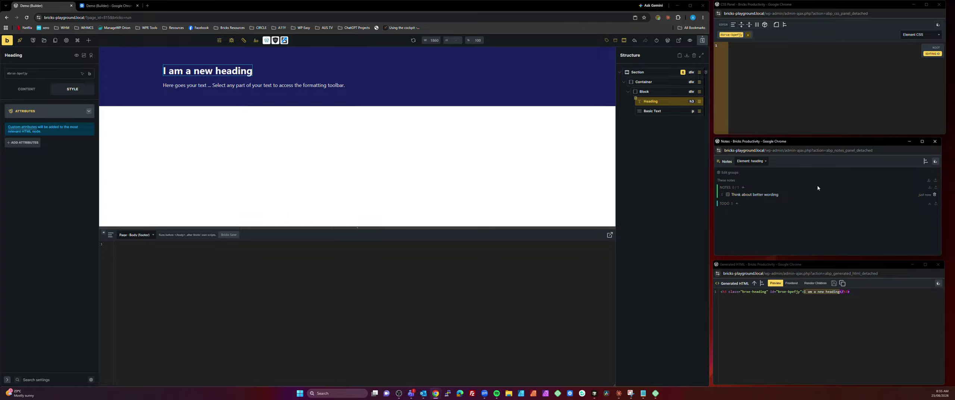
# Compare the notes of the Basic Text, Heading and Section elements, and reopen the heading's notes from its note marker
pyautogui.click(659, 109)
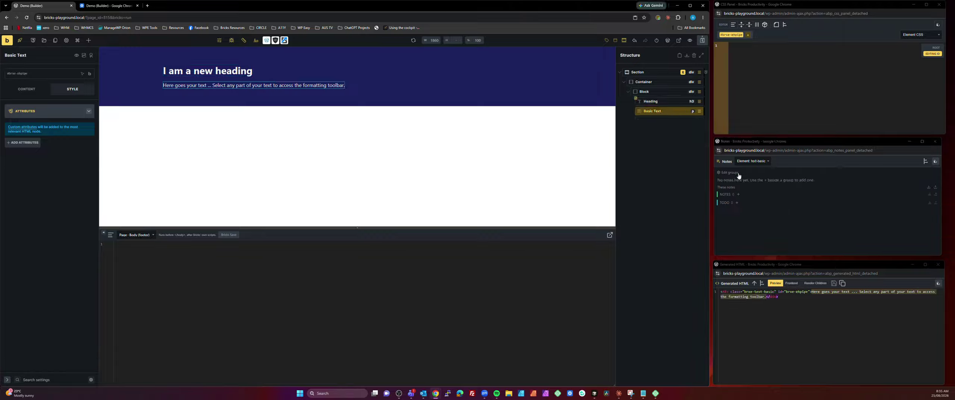
pyautogui.click(658, 101)
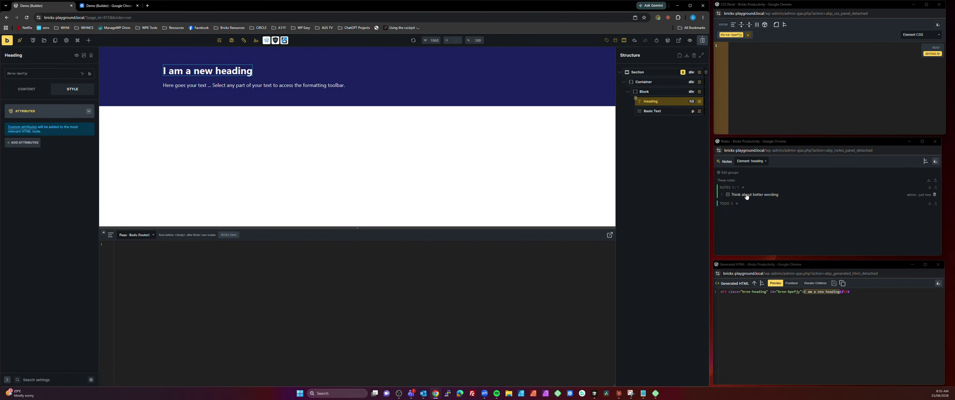
pyautogui.click(641, 75)
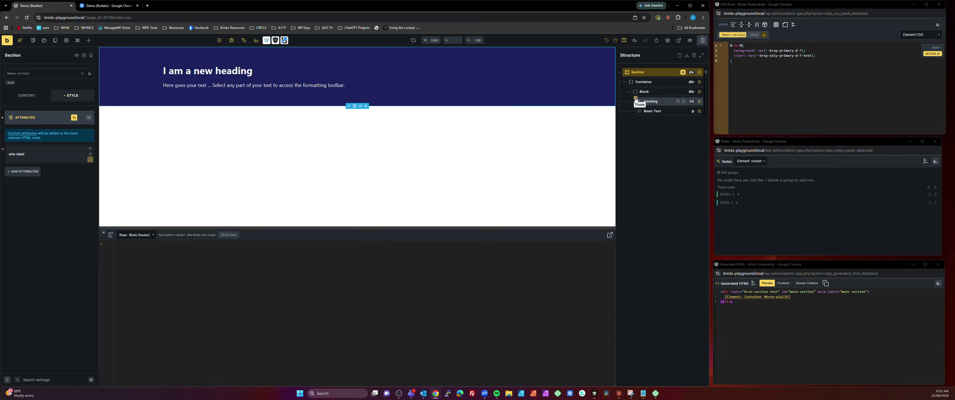
pyautogui.click(636, 100)
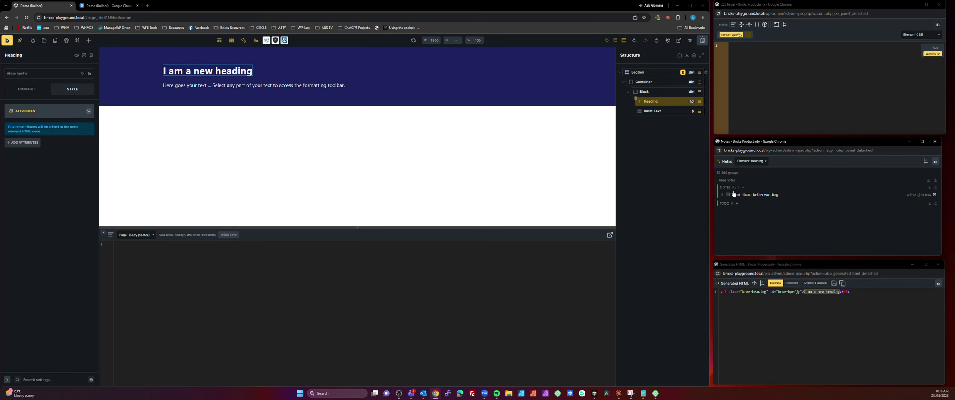
# Add a note group named "Client", colour it orange, and finish editing the groups
pyautogui.click(727, 173)
pyautogui.click(742, 172)
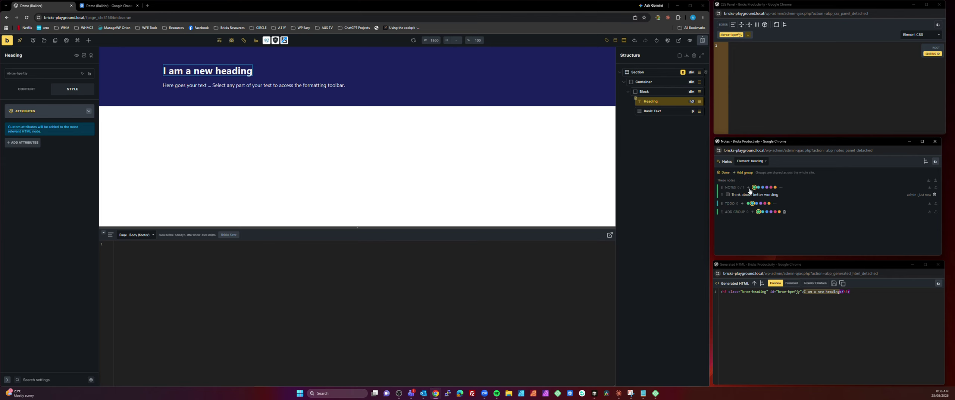
pyautogui.click(735, 212)
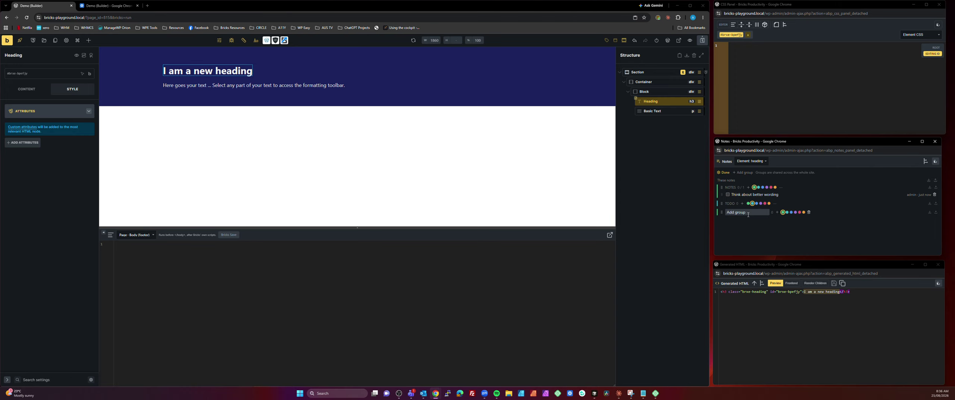
pyautogui.moveTo(748, 213); pyautogui.dragTo(727, 212)
pyautogui.write('Client')
pyautogui.press('Return')
pyautogui.click(770, 212)
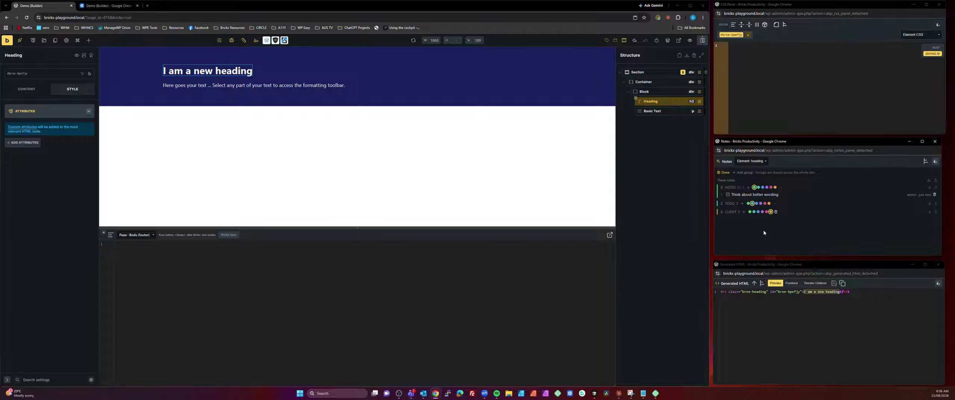
pyautogui.click(725, 173)
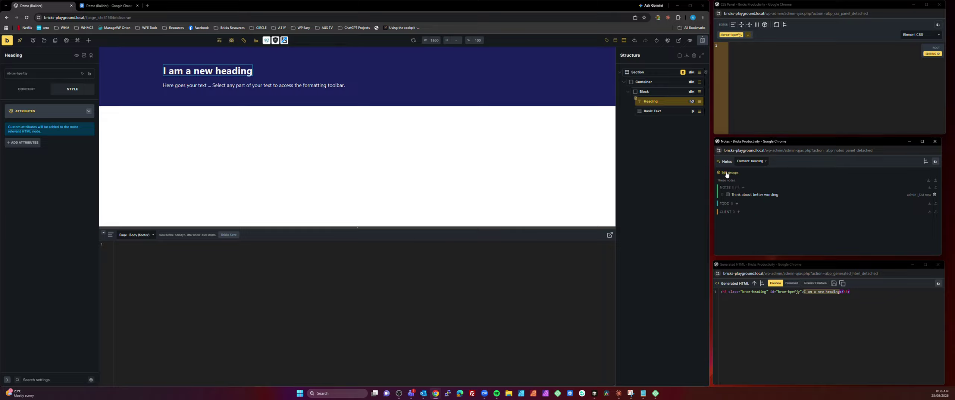
# Add a note to the heading's Client group labelled "Get feedback"
pyautogui.click(743, 212)
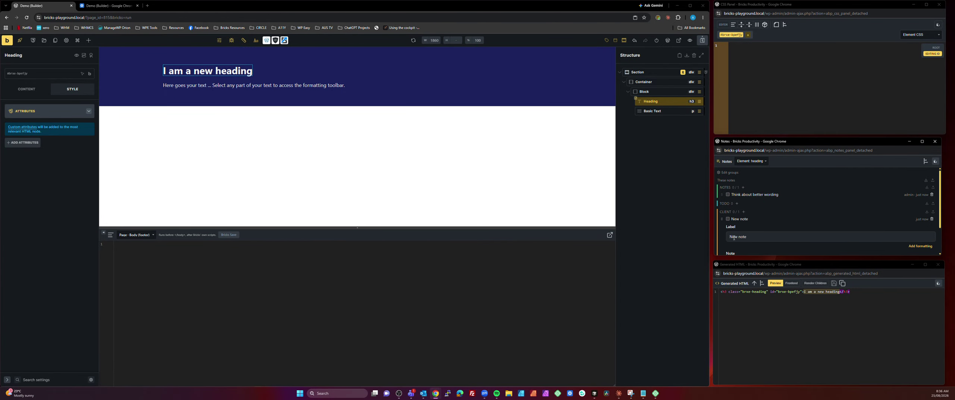
pyautogui.click(763, 237)
pyautogui.write('Get feedback')
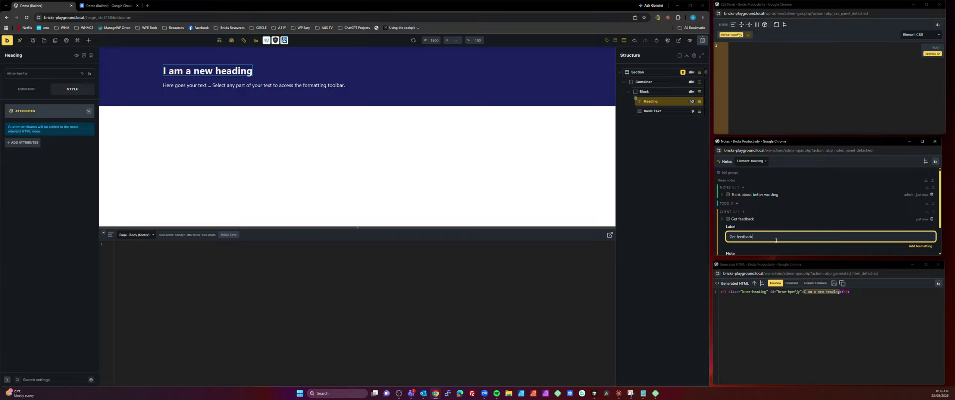
# Try the formatted editor on the "Get feedback" note, return it to plain text, and collapse the note
pyautogui.scroll(-1, 858, 229)
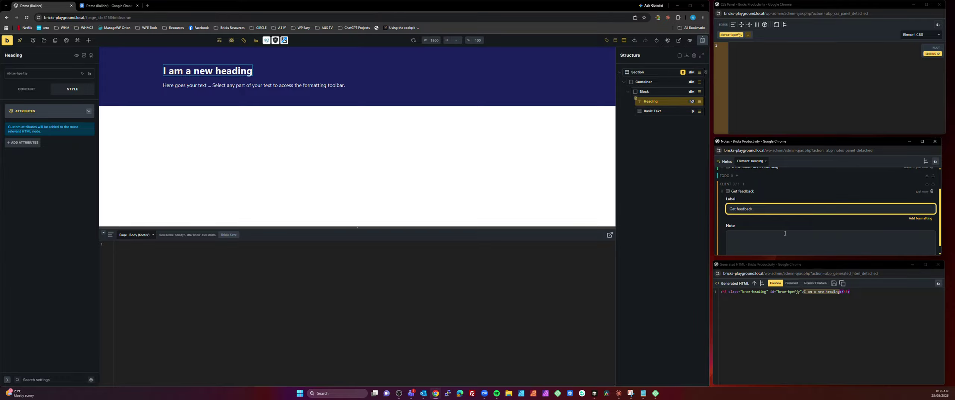
pyautogui.click(925, 220)
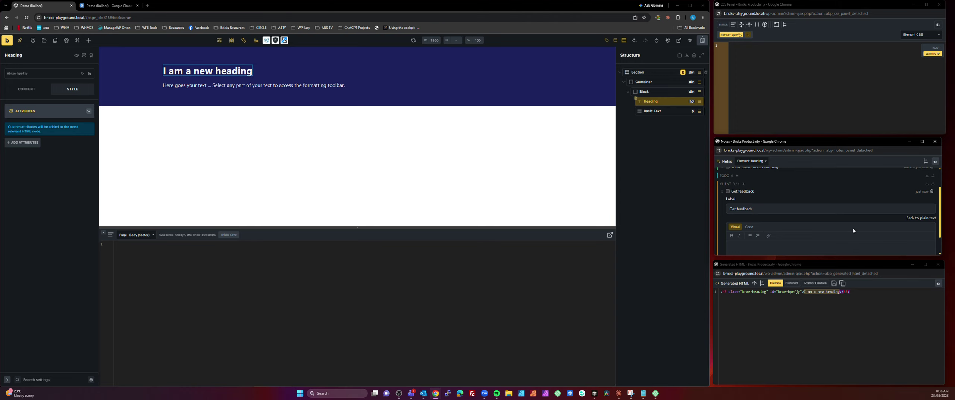
pyautogui.scroll(-1, 821, 224)
pyautogui.scroll(2, 825, 215)
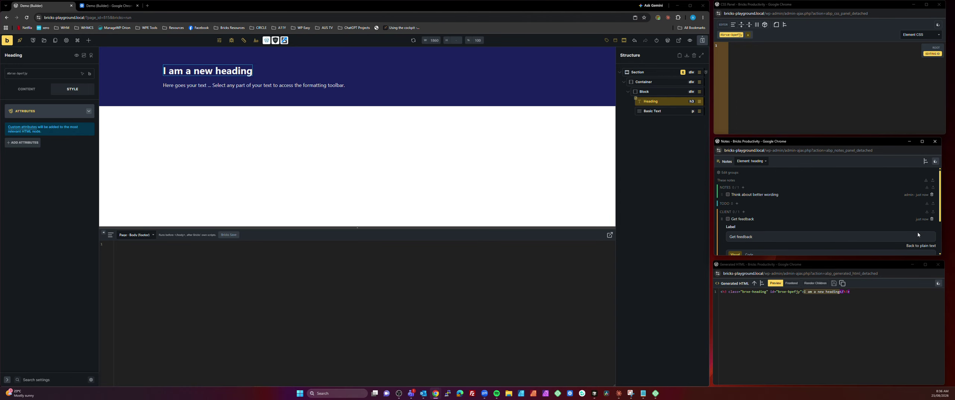
pyautogui.click(926, 247)
pyautogui.click(927, 247)
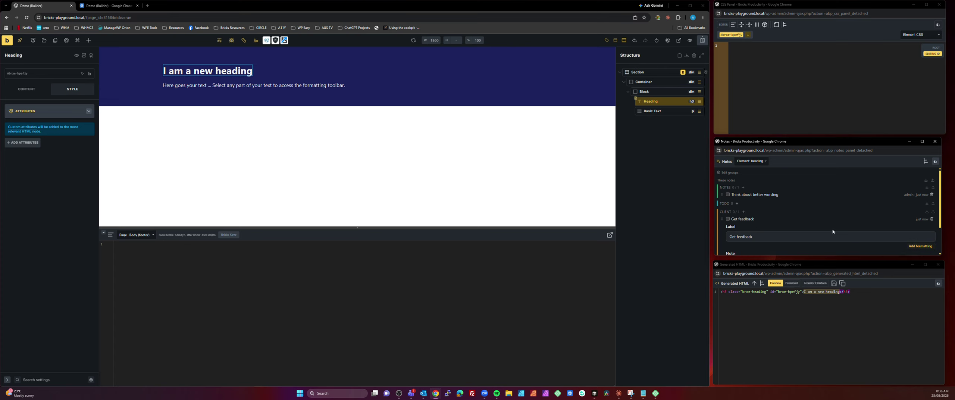
pyautogui.click(746, 220)
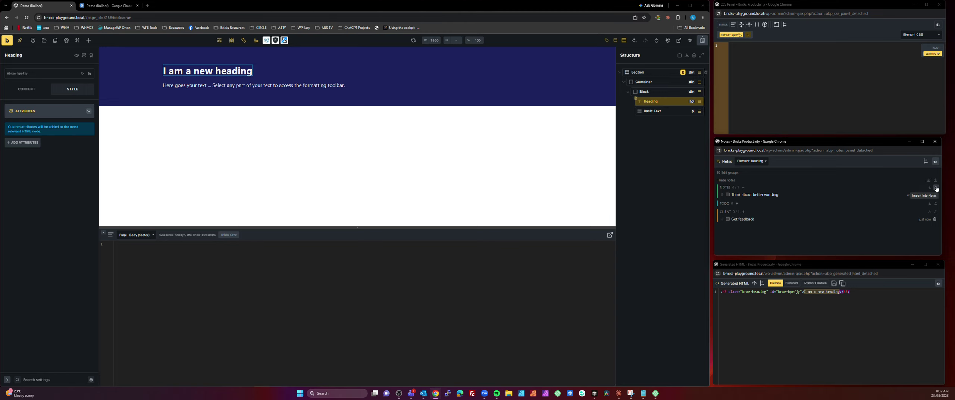
pyautogui.click(843, 196)
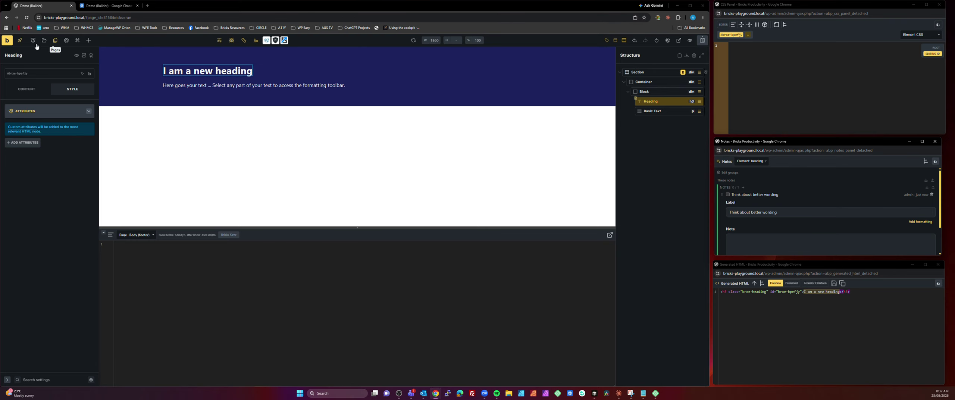
# Enable Auto select Element Notes for the Notes Panel in the Bricks Productivity settings, and close the settings
pyautogui.click(19, 40)
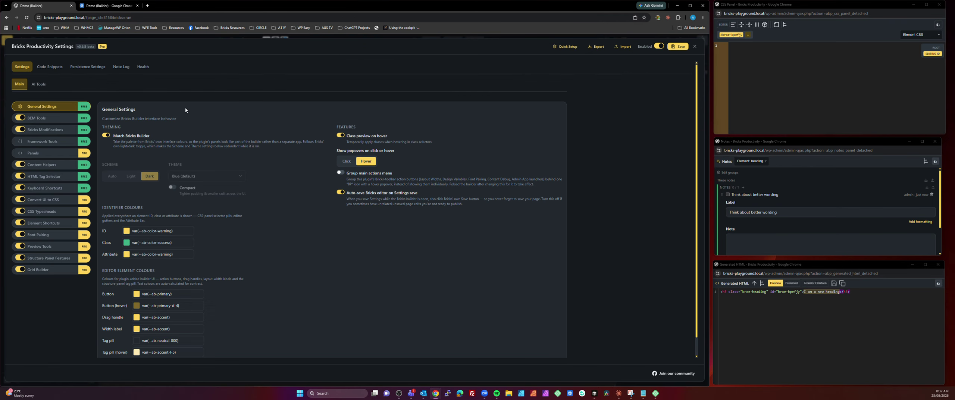
pyautogui.click(51, 153)
pyautogui.click(141, 199)
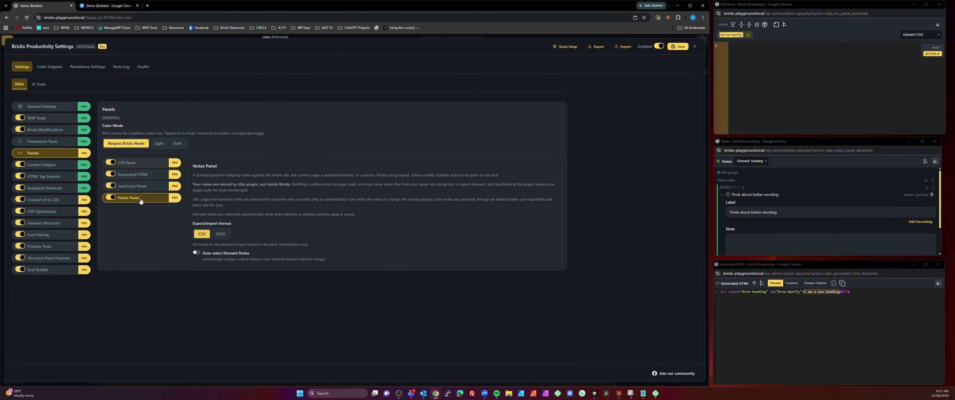
pyautogui.click(196, 253)
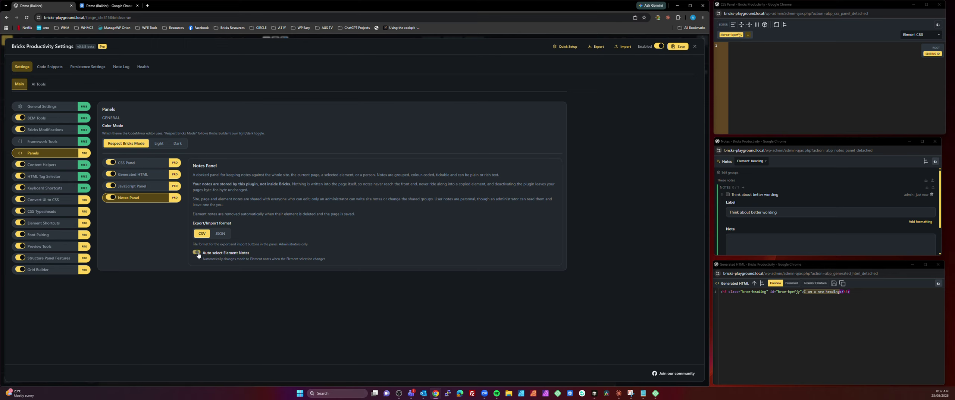
pyautogui.click(695, 46)
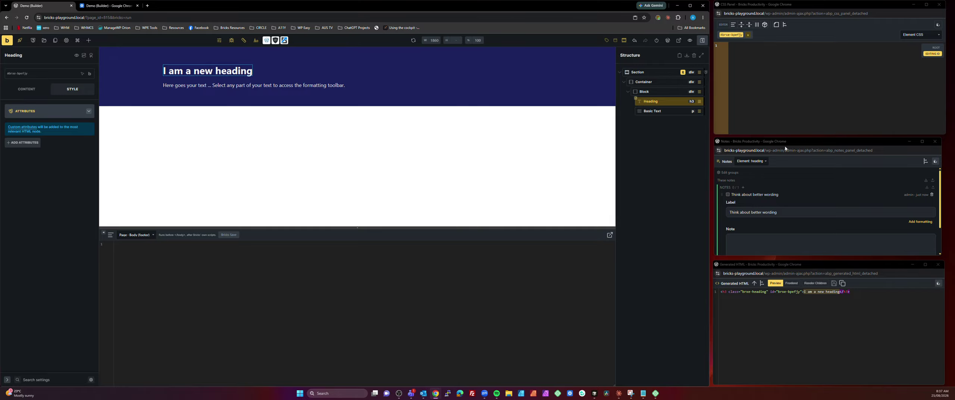
# Switch the detached Notes panel to the Page notes, and select the Block to bring up its element notes
pyautogui.click(751, 161)
pyautogui.click(756, 167)
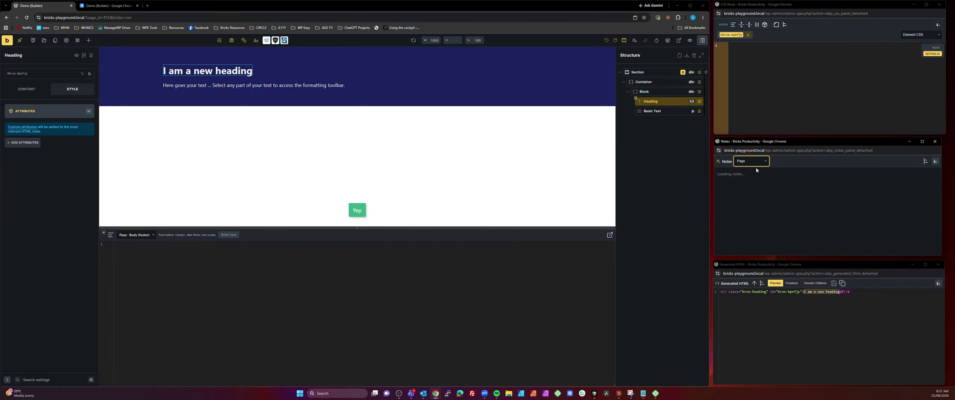
pyautogui.click(649, 92)
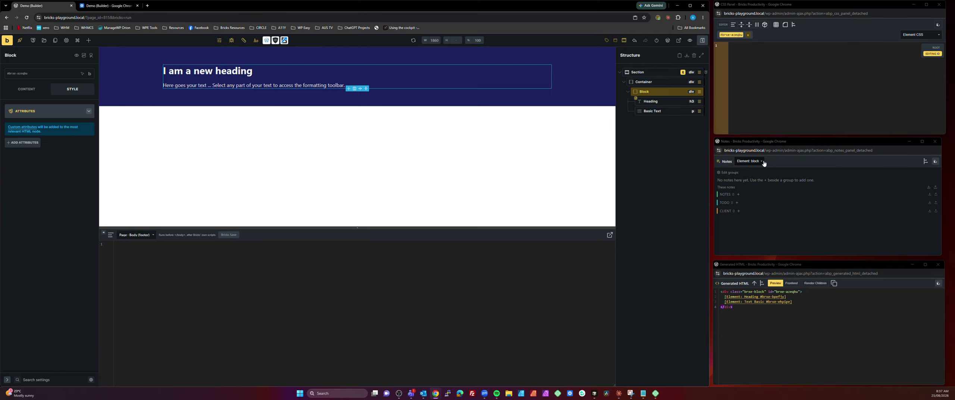
# Add a note labelled "Test note" to the Container's Notes group, and collapse the note
pyautogui.click(647, 83)
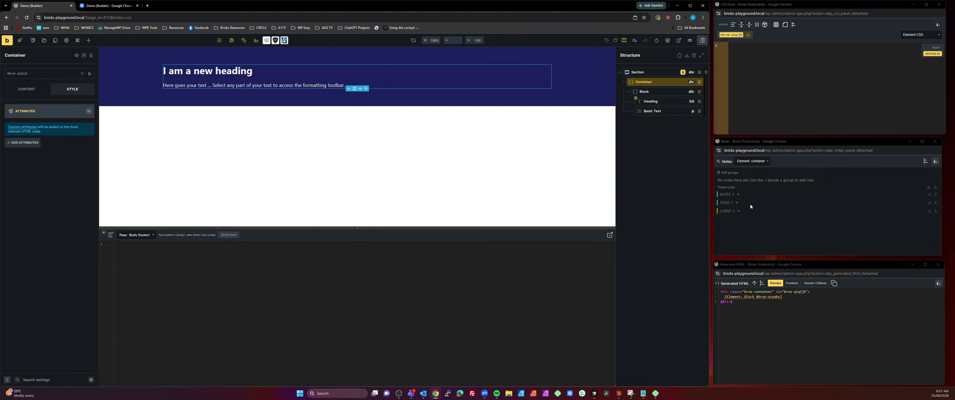
pyautogui.click(738, 194)
pyautogui.click(743, 212)
pyautogui.moveTo(755, 214); pyautogui.dragTo(732, 215)
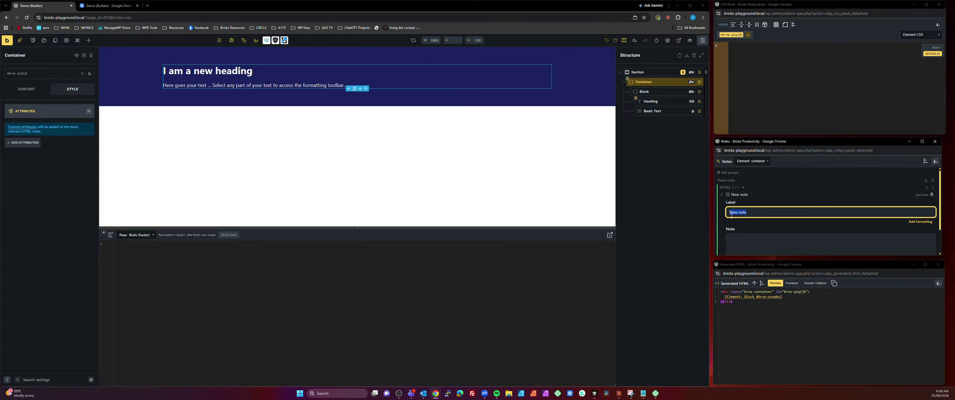
pyautogui.write('Test note')
pyautogui.click(750, 196)
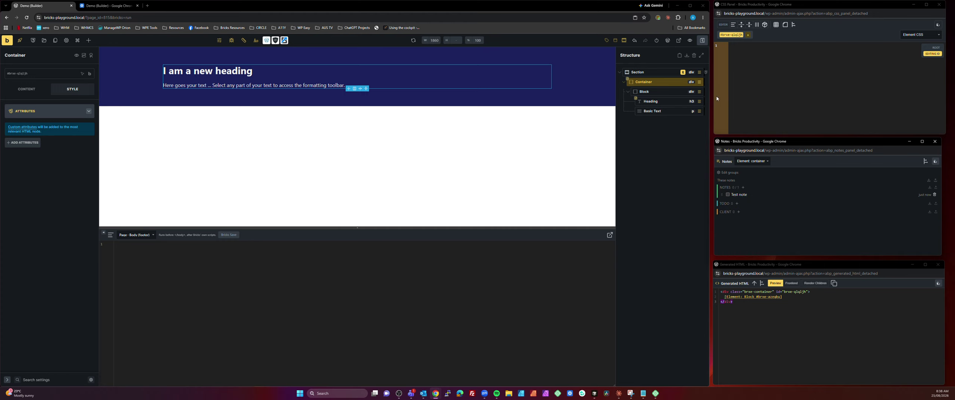
# Select the Section, and close the detached Notes window to dock its panel in the builder
pyautogui.click(639, 72)
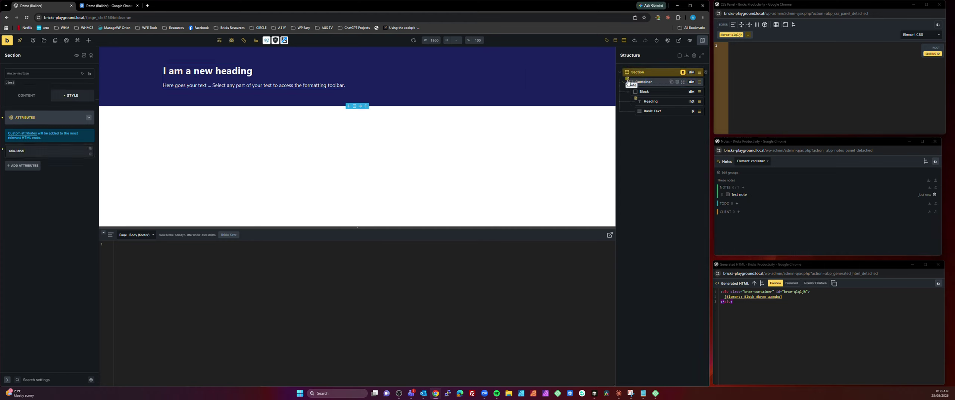
pyautogui.click(935, 142)
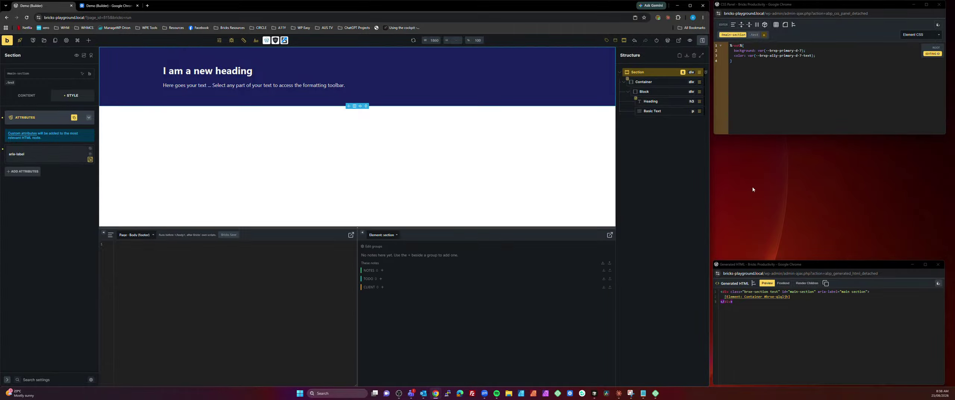
# Collapse the docked Notes panel, and reopen it on the Container's notes from the note marker in the structure tree
pyautogui.click(362, 232)
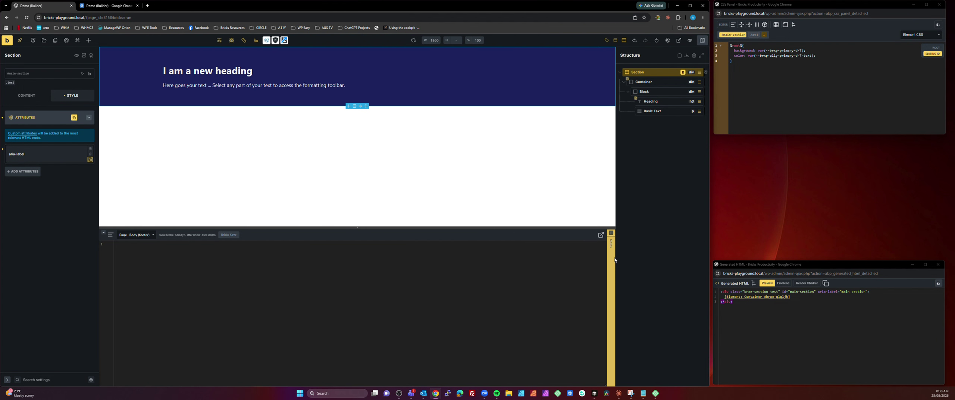
pyautogui.click(628, 81)
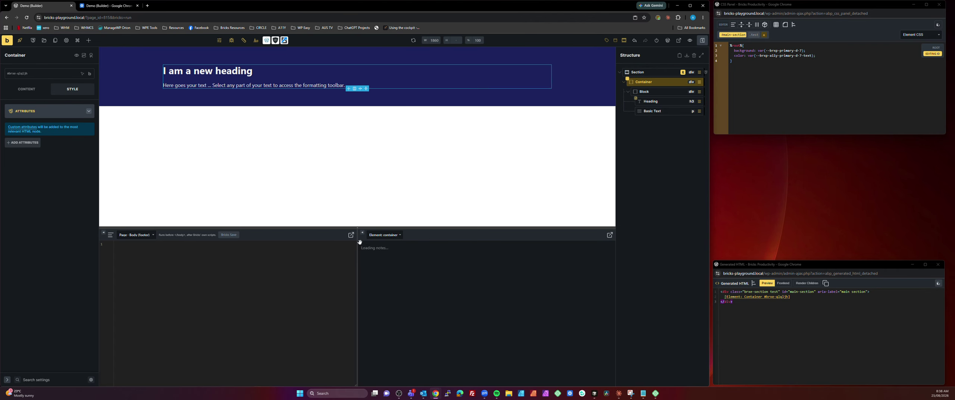